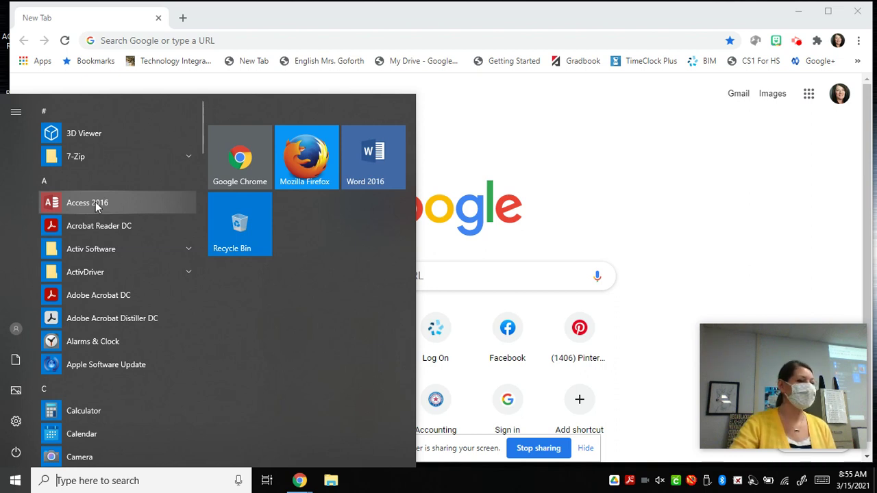
# Open Access 2016 and create a blank desktop database with the file name PrarttLast Associates.
pyautogui.click(96, 204)
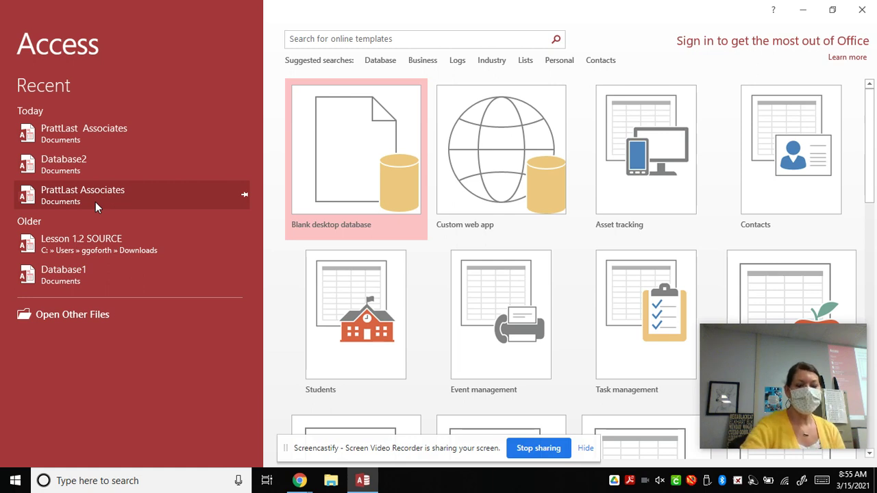
pyautogui.click(360, 160)
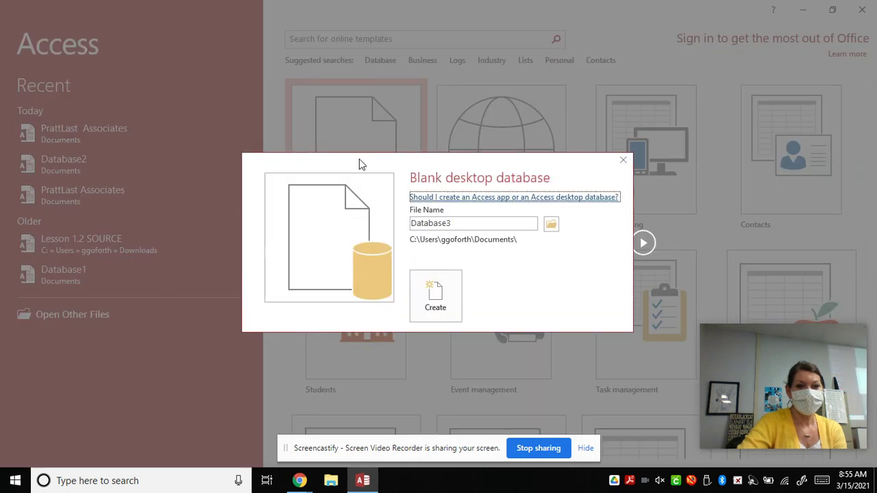
pyautogui.doubleClick(455, 224)
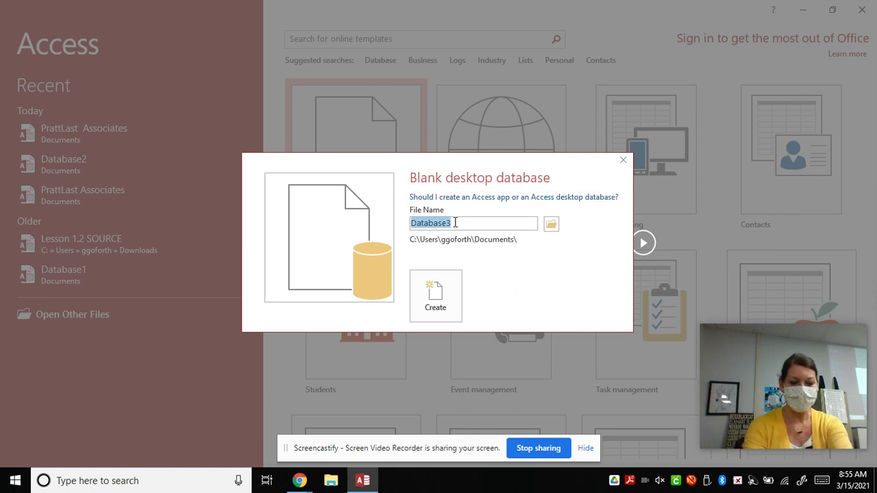
pyautogui.write('Pr')
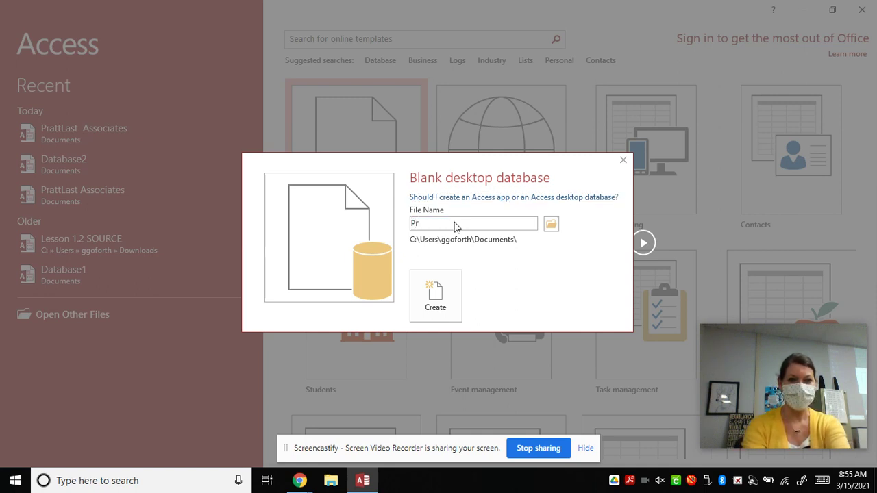
pyautogui.write('att')
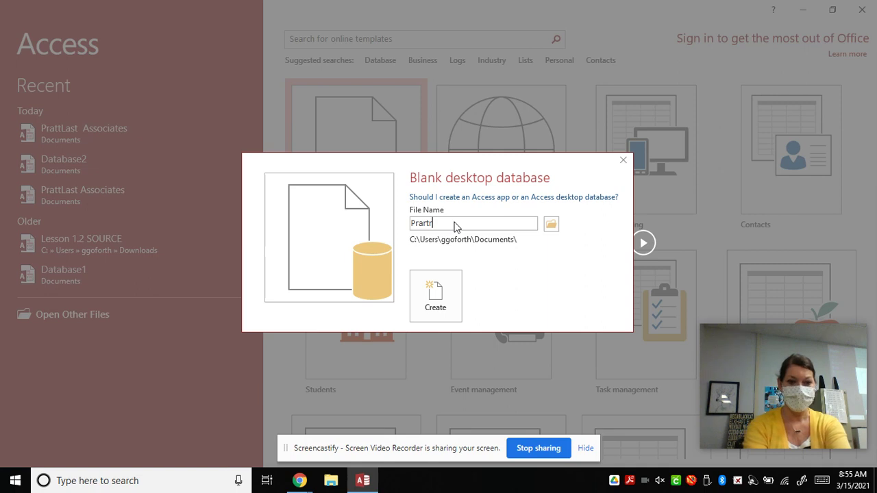
pyautogui.press('BackSpace')
pyautogui.write('t')
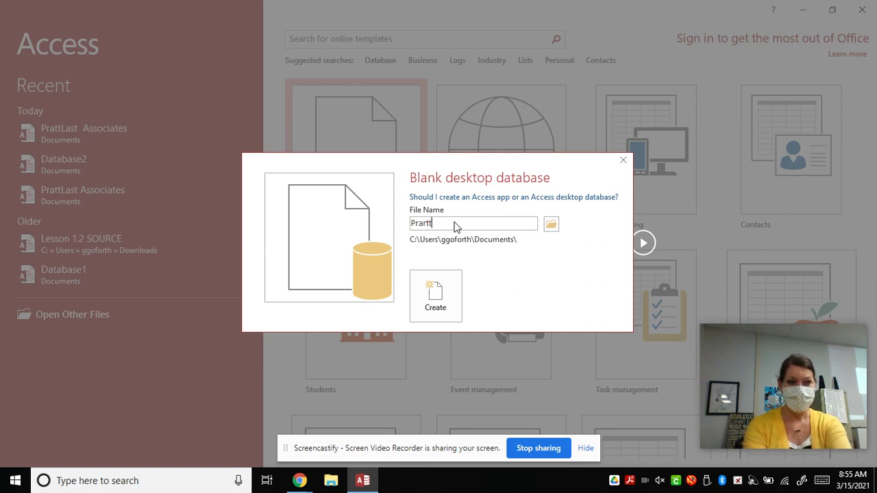
pyautogui.write('Last')
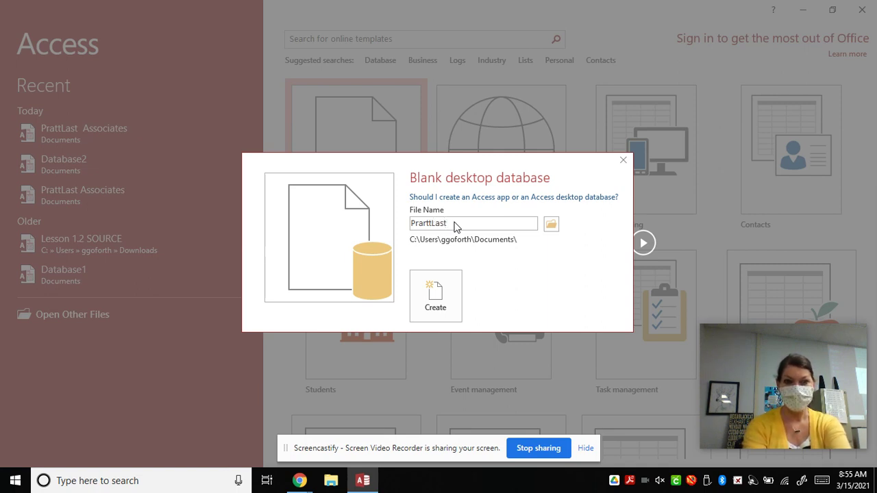
pyautogui.write(' Asso')
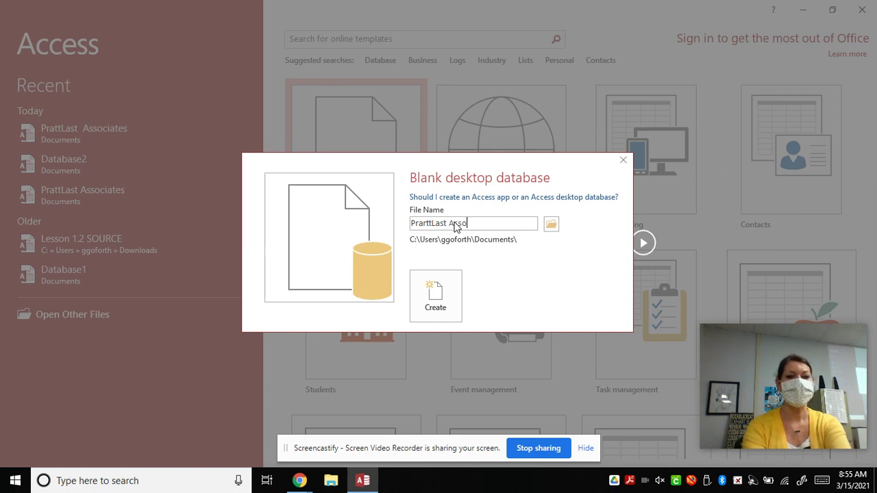
pyautogui.write('ciates')
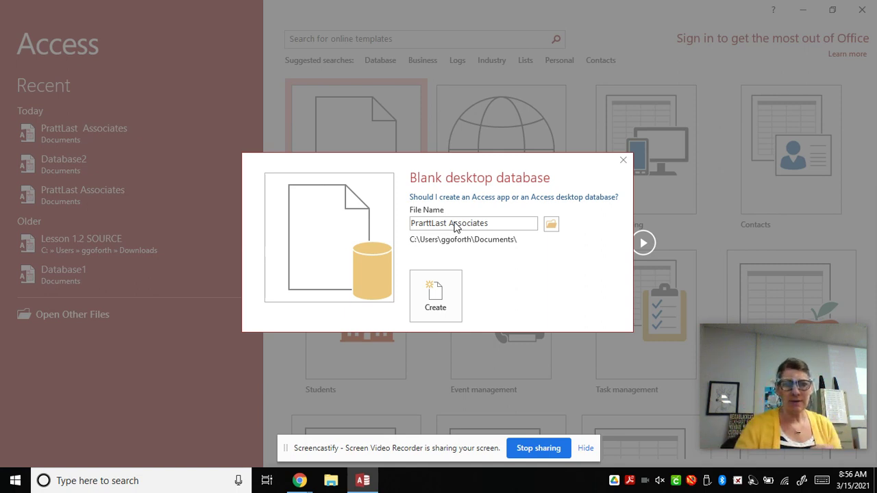
pyautogui.click(429, 293)
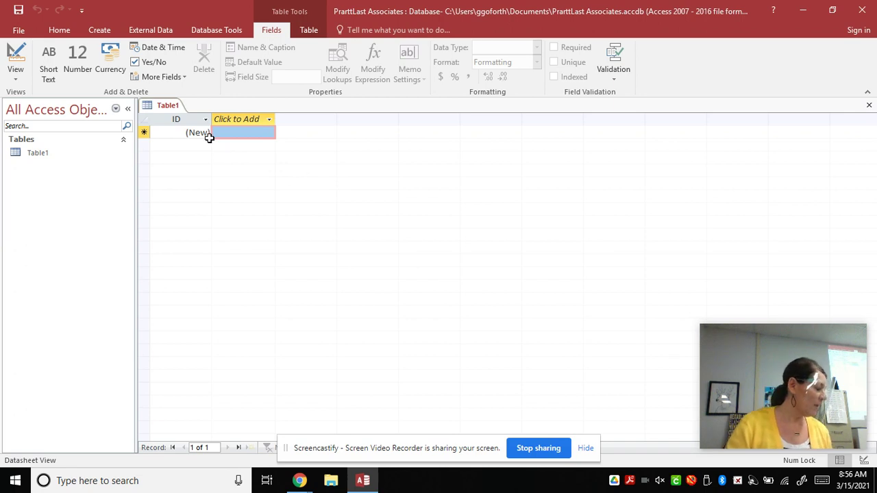
# Rename the new table's ID field to Account Manager Number.
pyautogui.rightClick(175, 121)
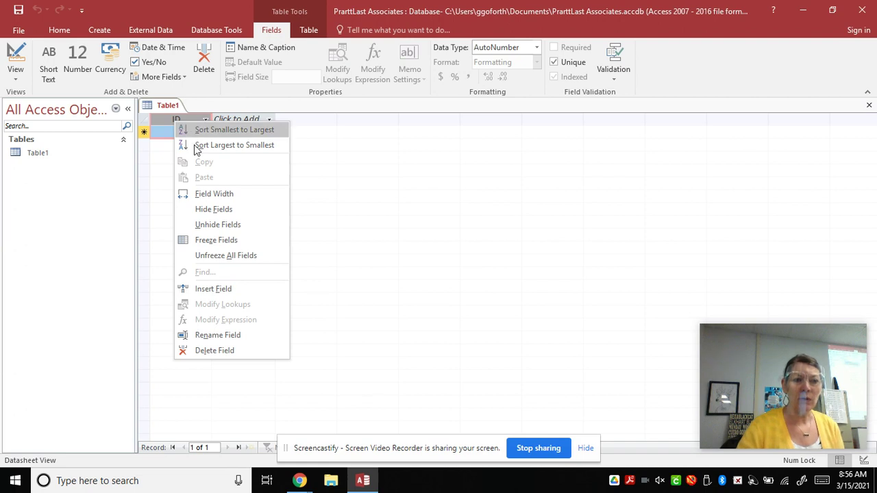
pyautogui.click(212, 336)
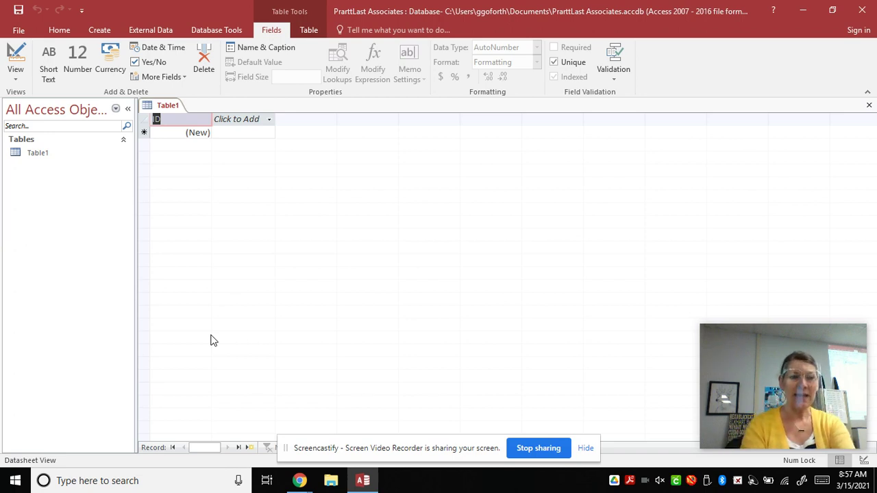
pyautogui.write('Ac')
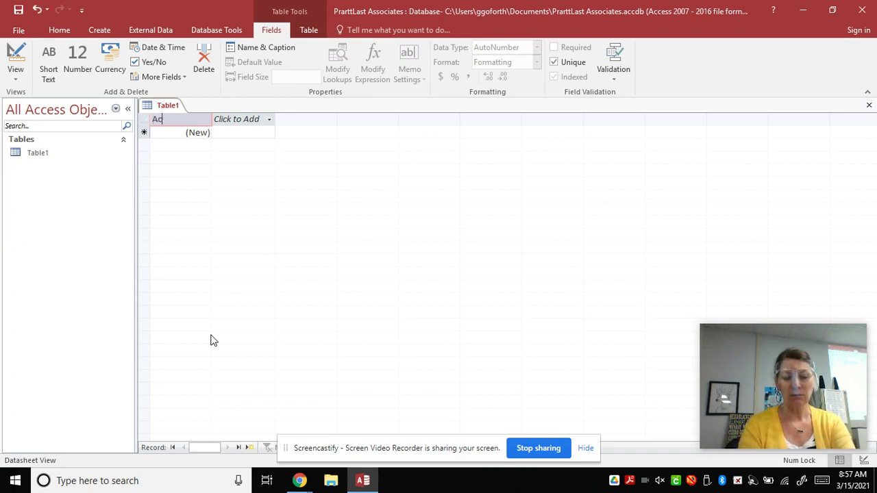
pyautogui.write('count Ma')
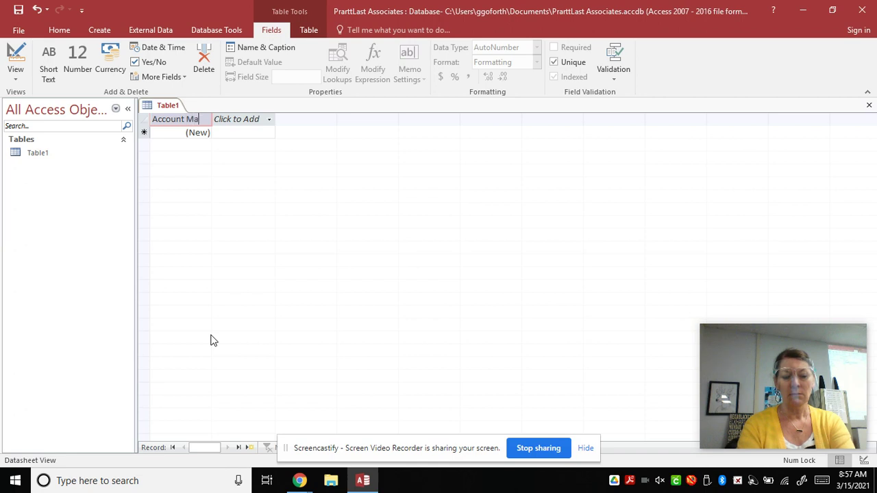
pyautogui.write('nager N')
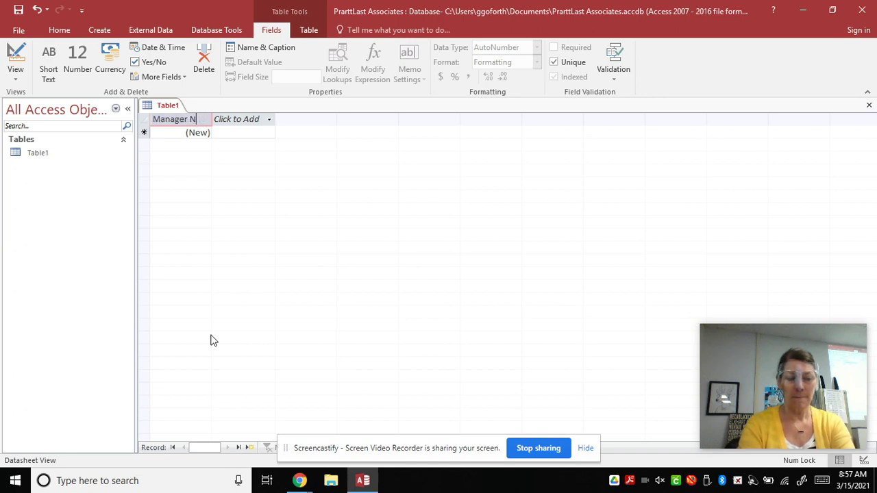
pyautogui.write('umber')
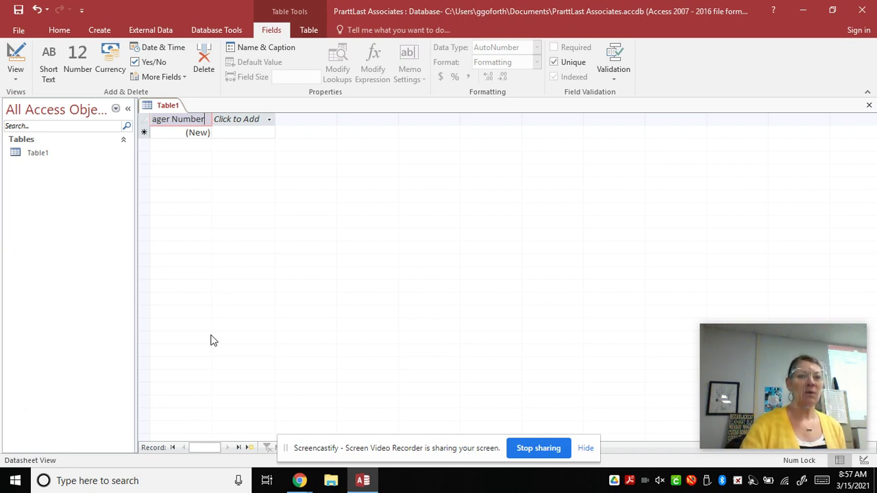
pyautogui.click(167, 133)
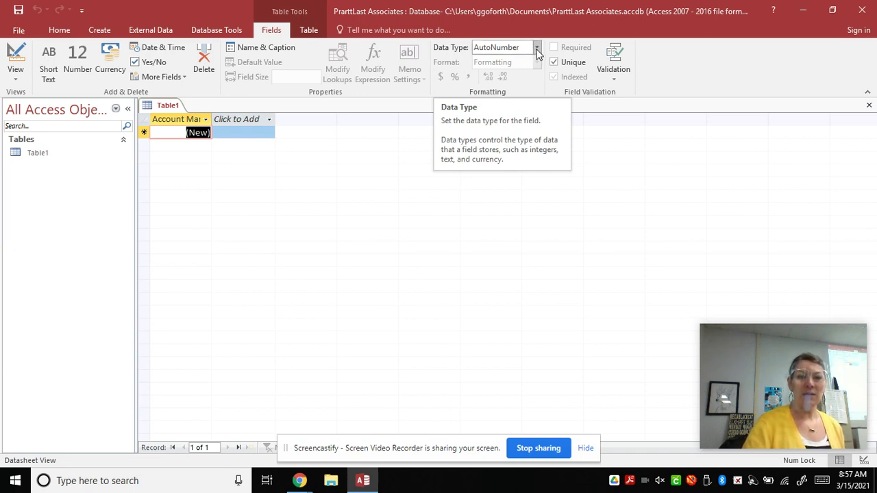
# Change the Account Manager Number field's data type to Short Text and set its field size to 2.
pyautogui.click(534, 49)
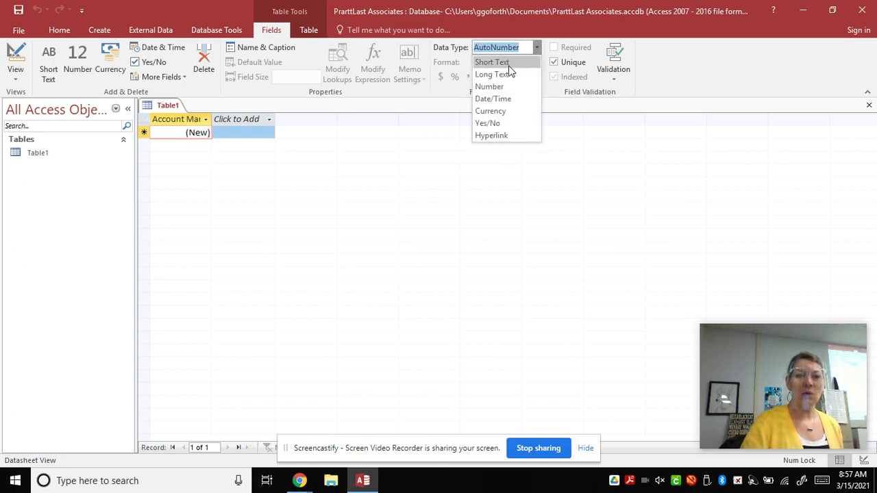
pyautogui.click(509, 65)
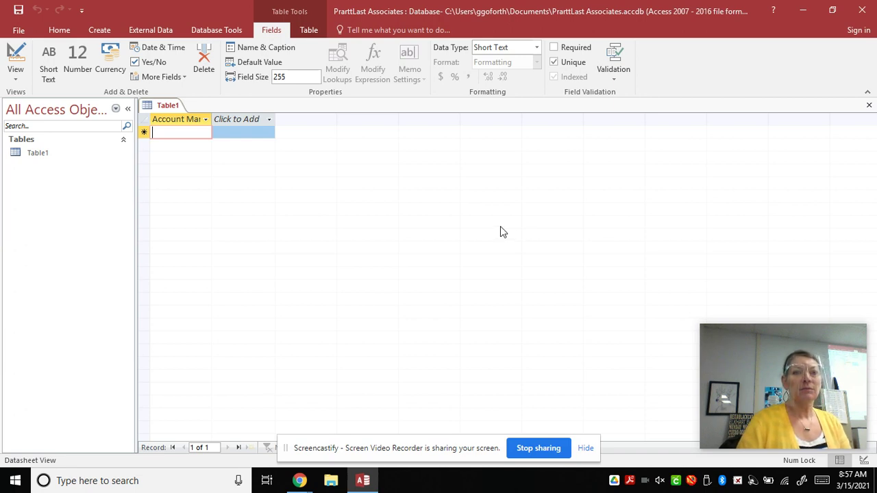
pyautogui.click(287, 76)
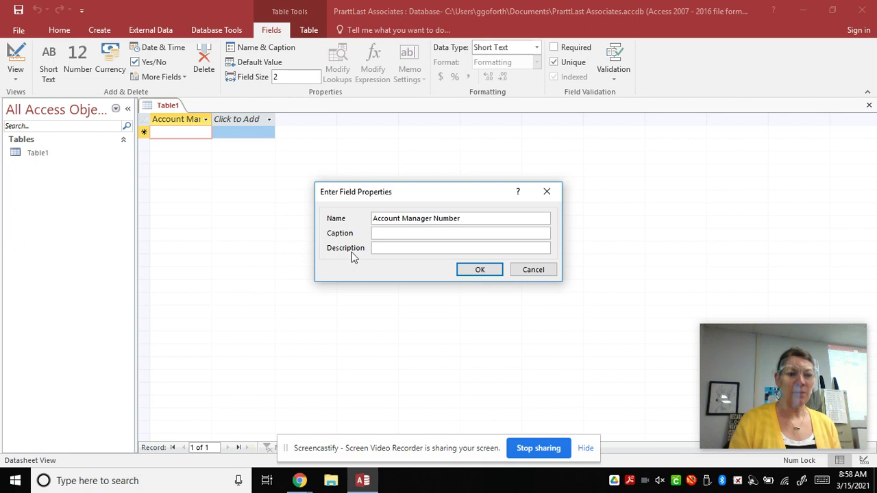
# Enter AM # as the caption in the Account Manager Number field's properties.
pyautogui.click(385, 233)
pyautogui.write('A')
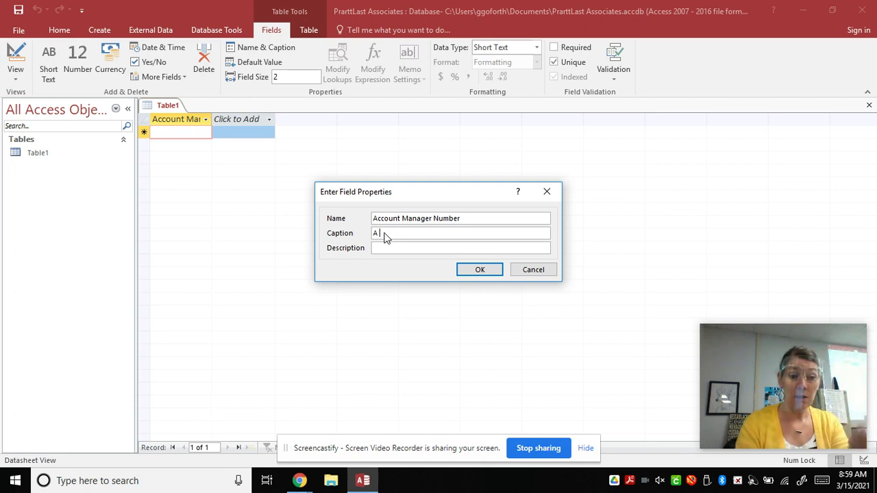
pyautogui.write('M')
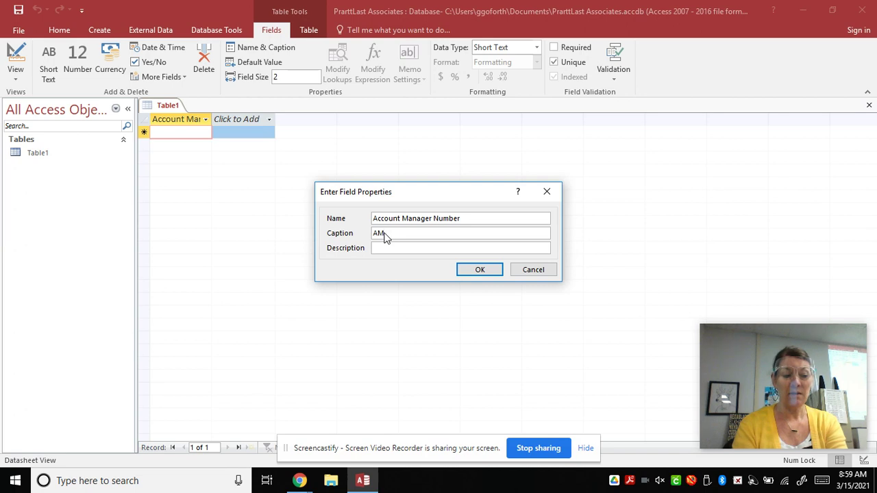
pyautogui.write('#')
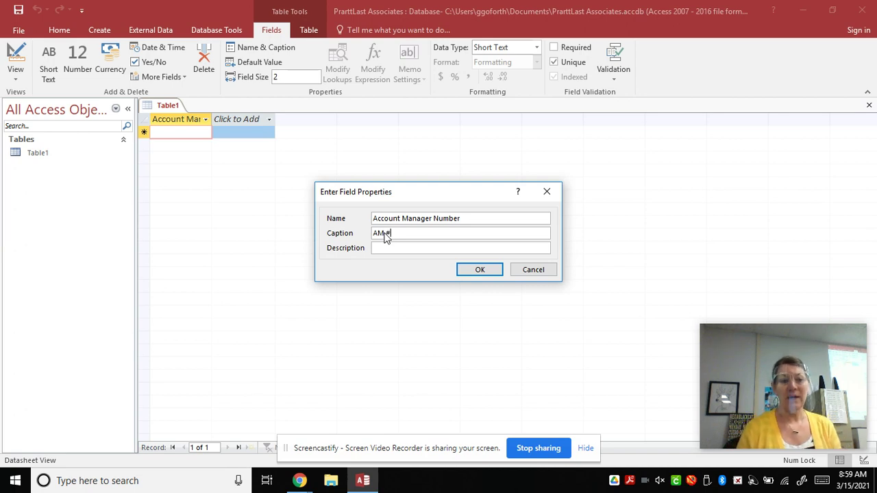
pyautogui.press('BackSpace')
pyautogui.write('#')
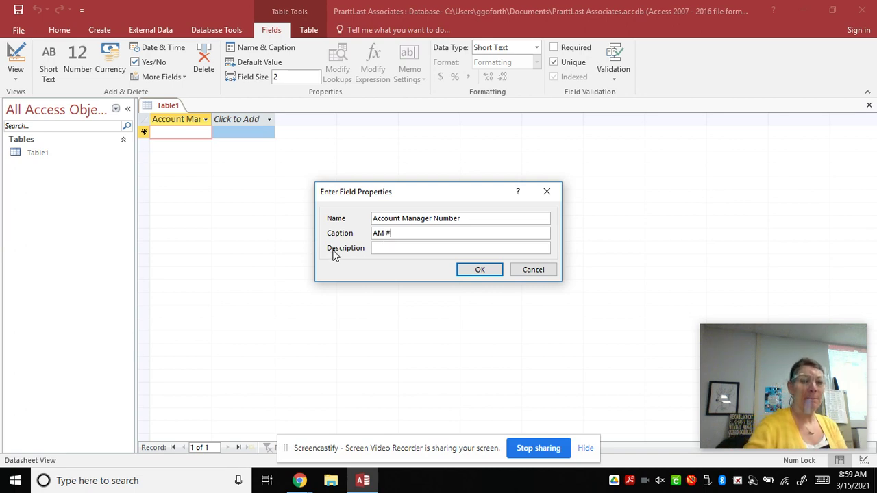
# Enter the description "Unique identifier of account manager" for the Account Manager Number field and apply the field properties.
pyautogui.click(391, 248)
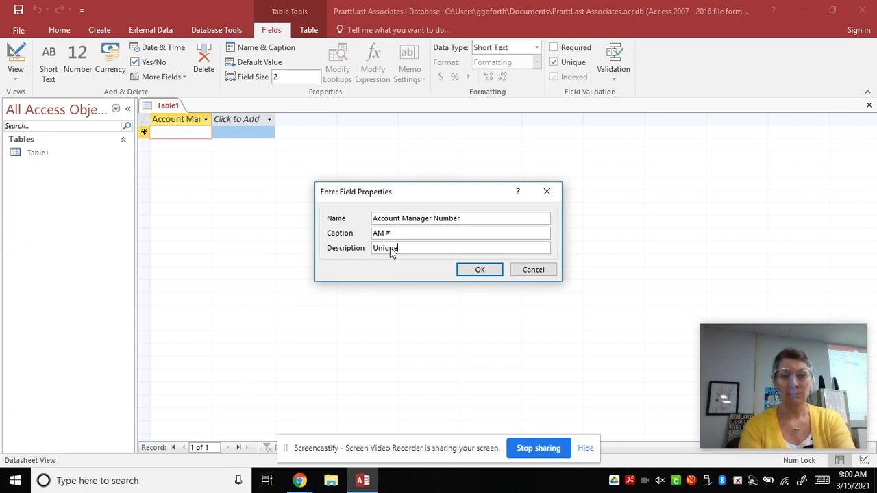
pyautogui.write('entif')
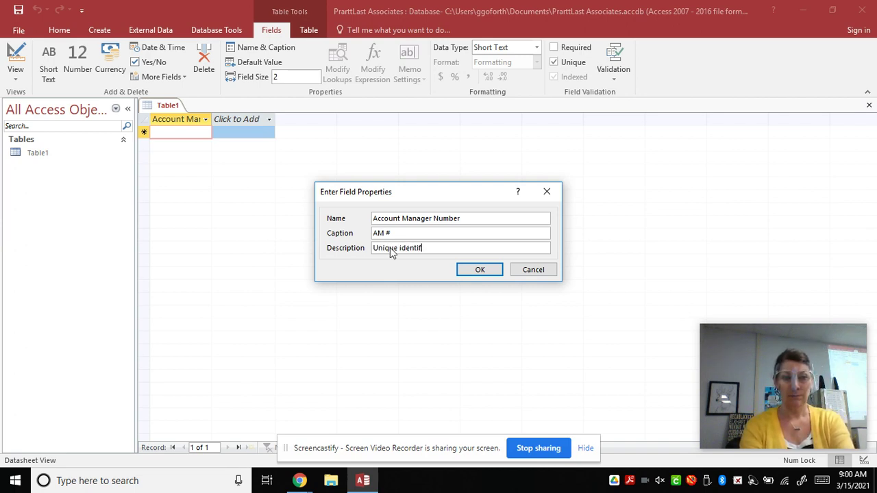
pyautogui.write('ier of ac')
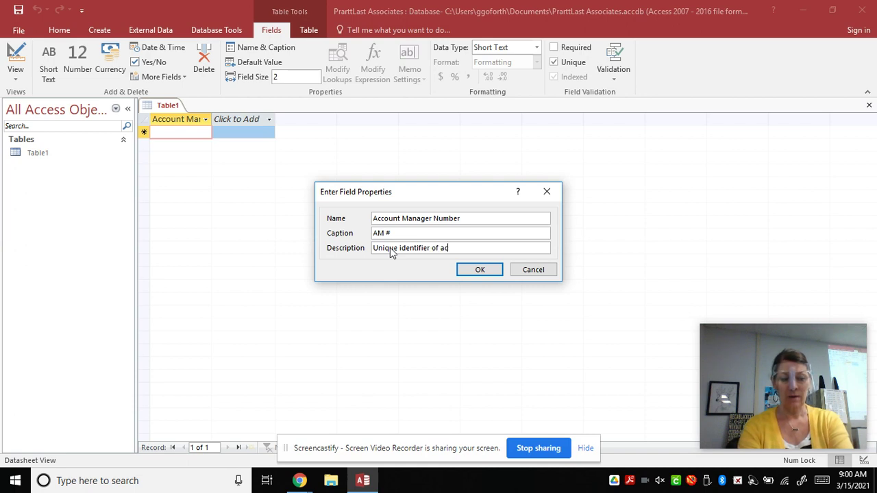
pyautogui.write('count manager')
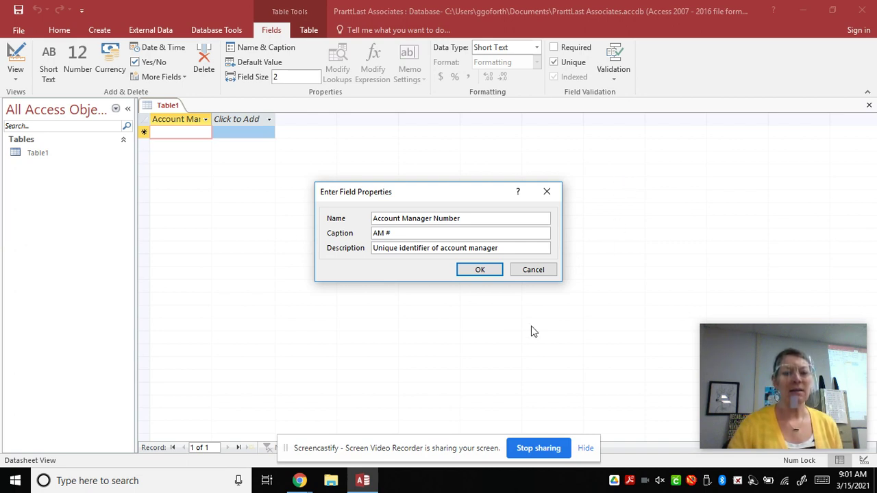
pyautogui.click(480, 270)
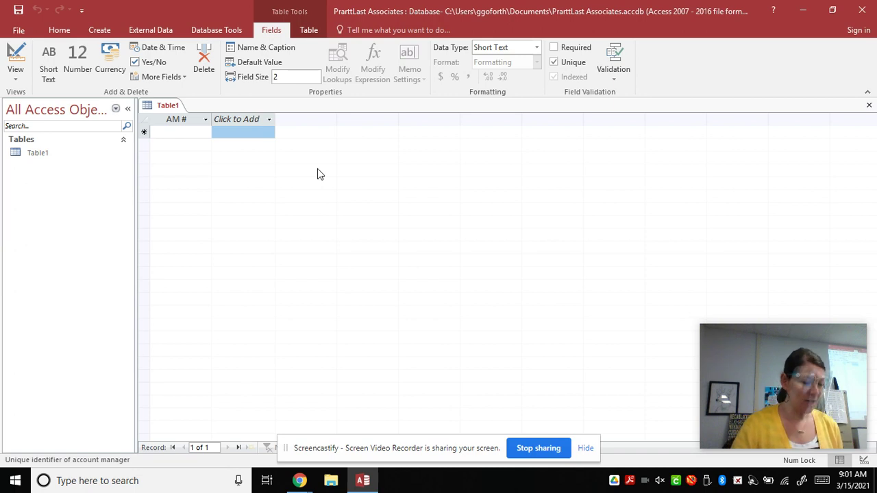
# Add a second Short Text field named Last Name after the AM # field.
pyautogui.click(237, 119)
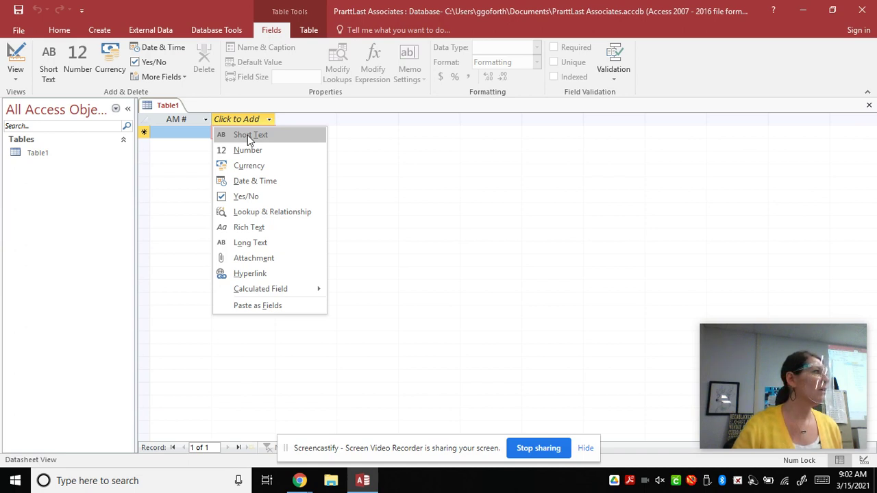
pyautogui.click(247, 135)
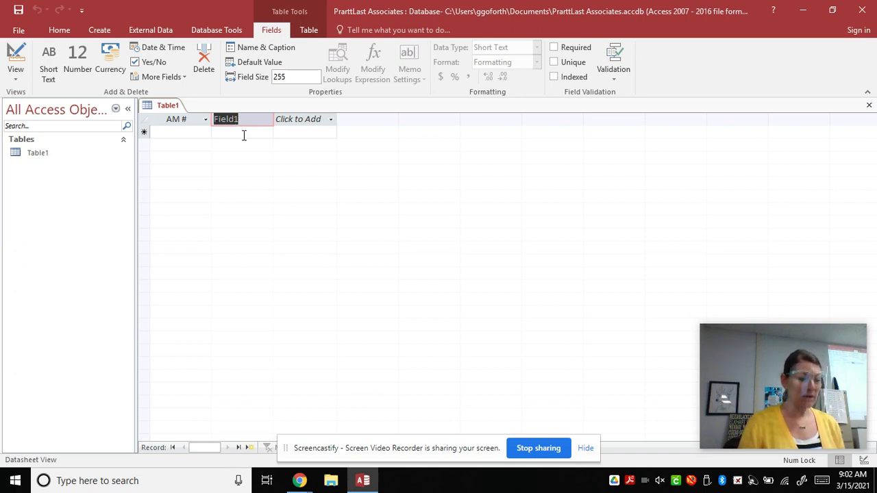
pyautogui.write('L')
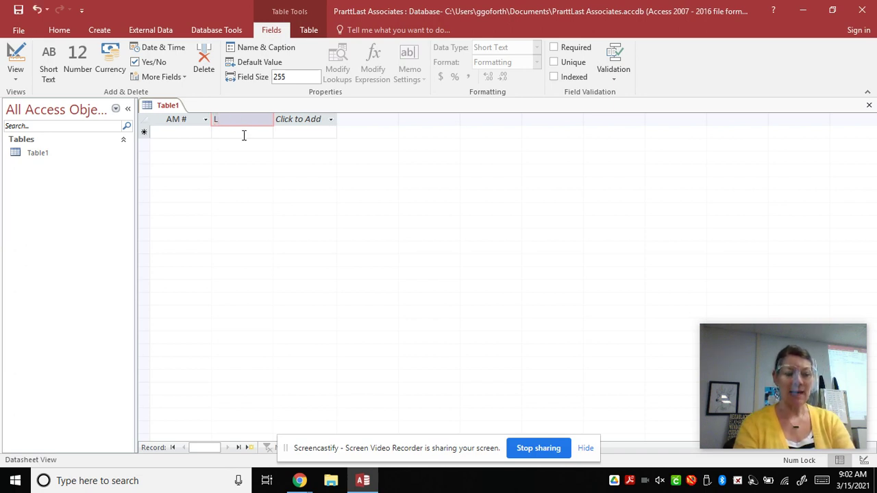
pyautogui.write('ast ')
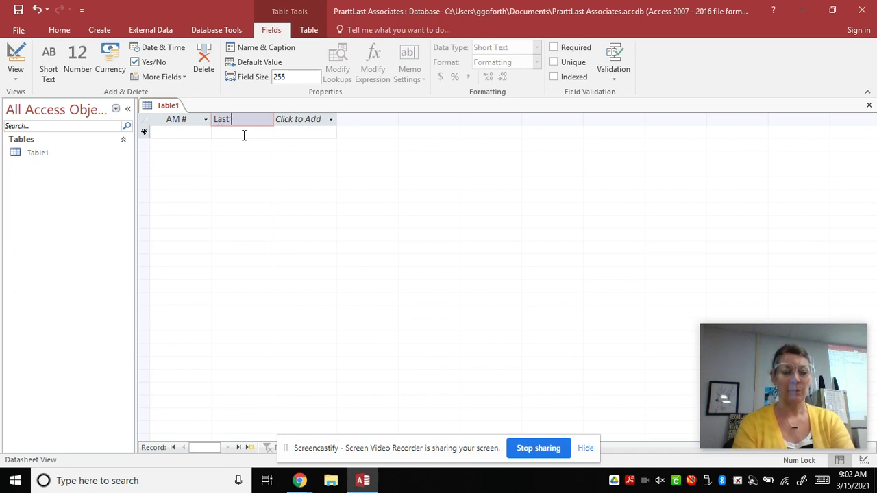
pyautogui.write('Name')
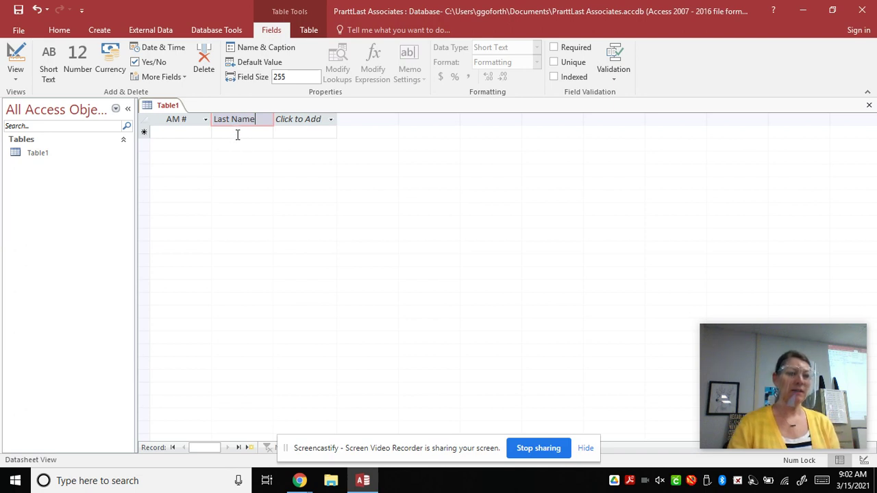
pyautogui.press('Return')
pyautogui.click(242, 131)
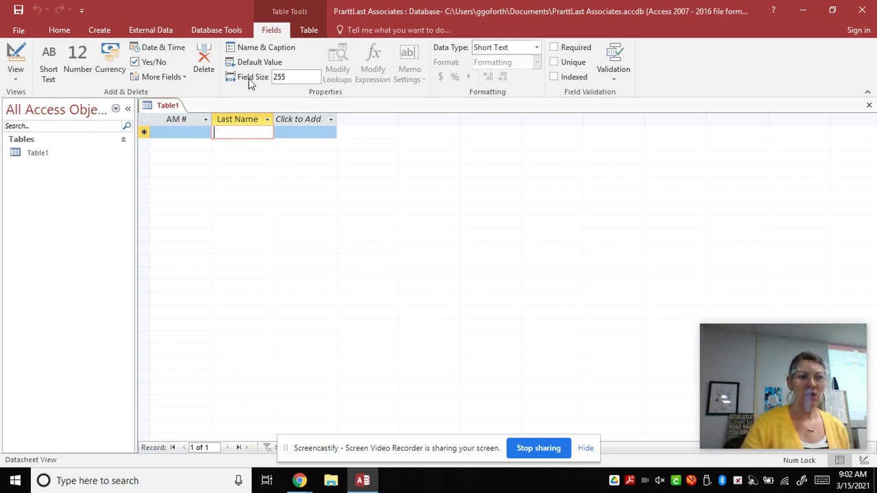
# Set the Last Name field's size to 15.
pyautogui.click(292, 76)
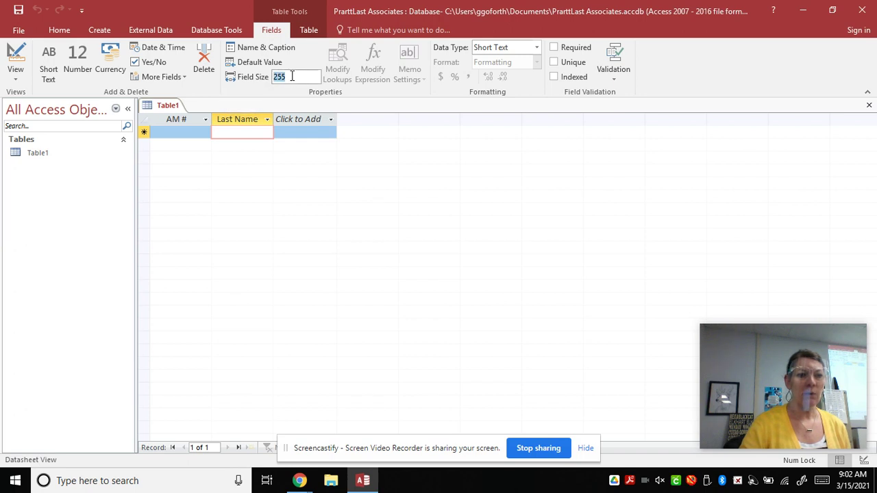
pyautogui.write('15')
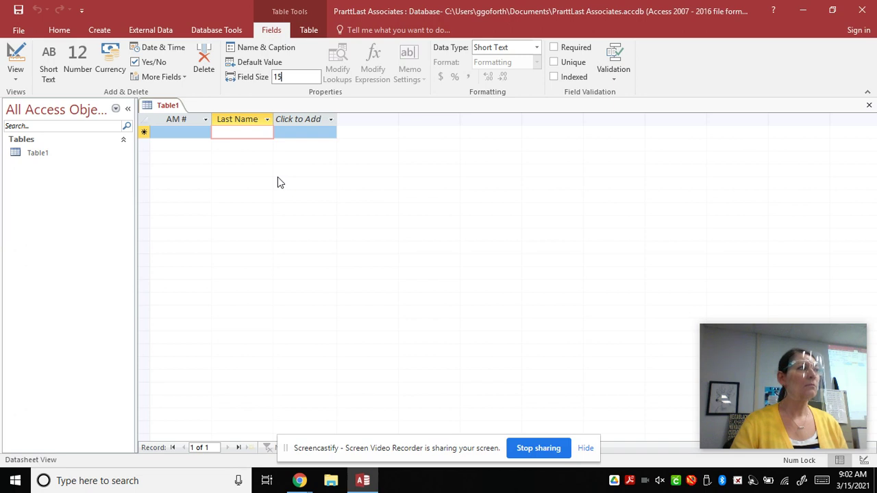
pyautogui.click(265, 131)
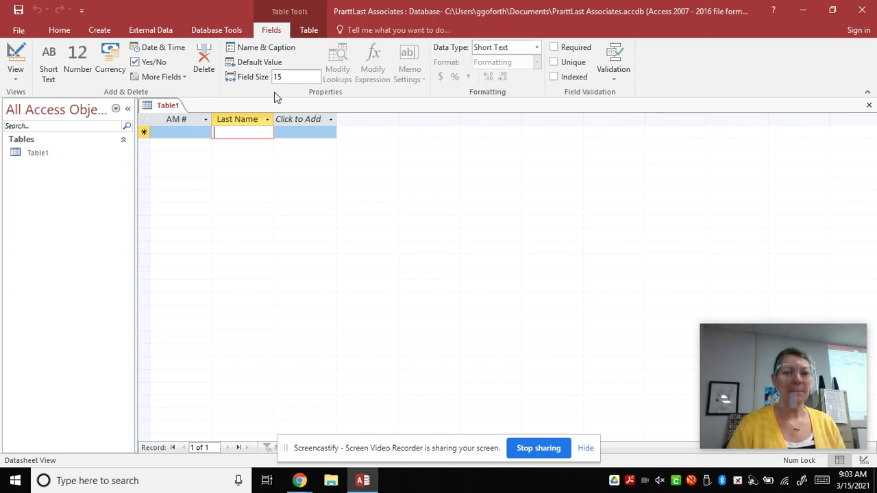
# Try to add a Short Text field for the first name after the Last Name field, undoing the stray record entry.
pyautogui.click(306, 119)
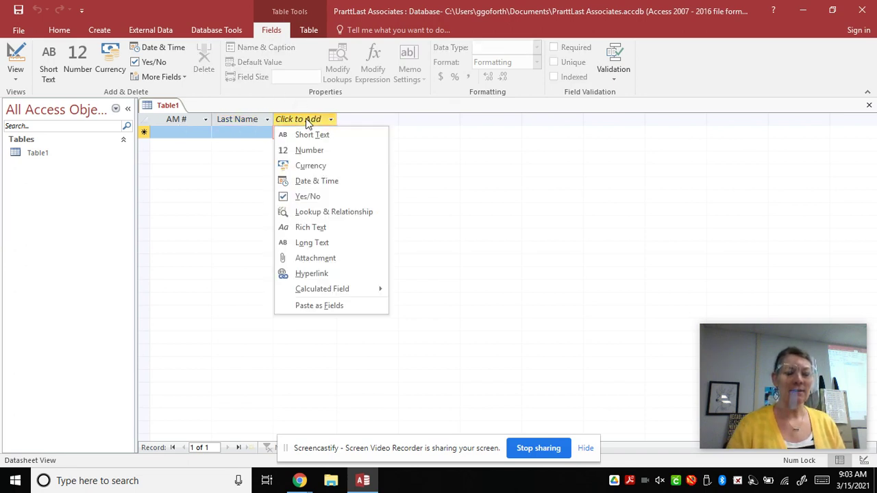
pyautogui.click(307, 135)
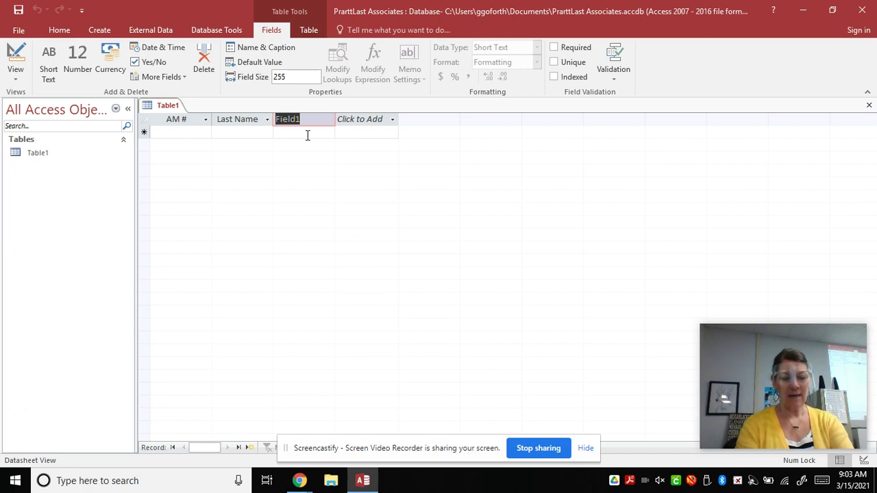
pyautogui.click(307, 135)
pyautogui.write('F')
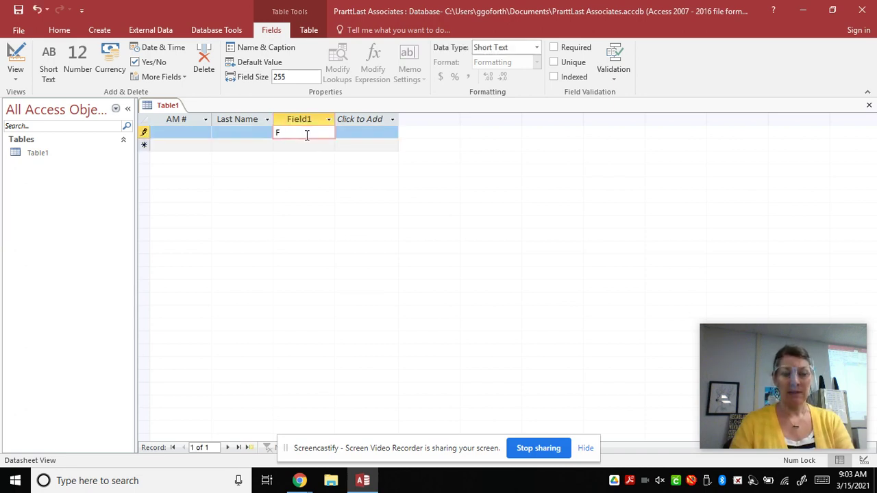
pyautogui.press('BackSpace')
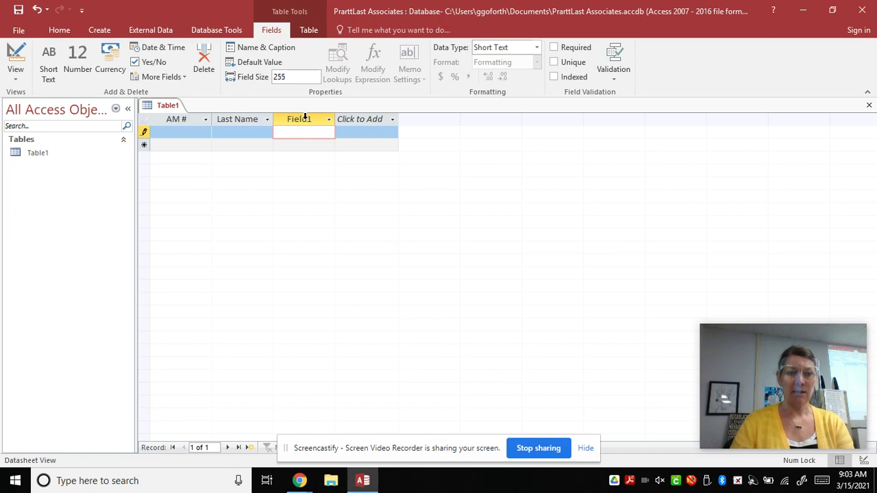
pyautogui.click(305, 120)
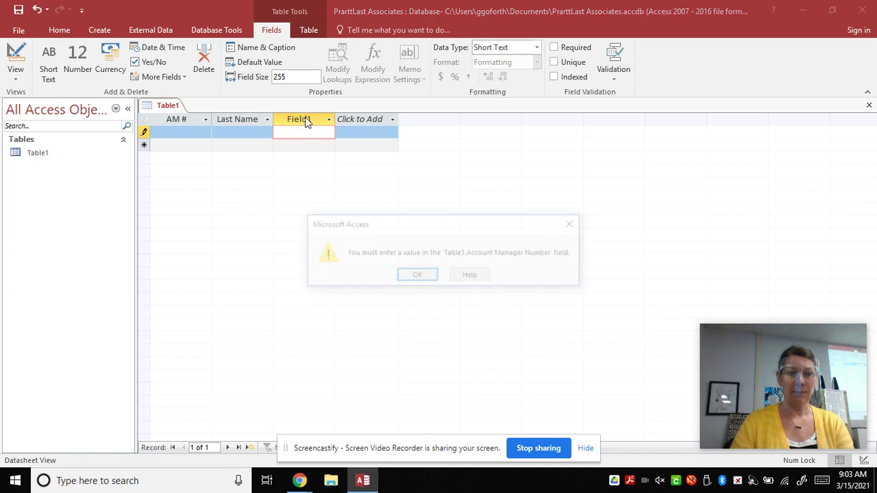
pyautogui.click(416, 276)
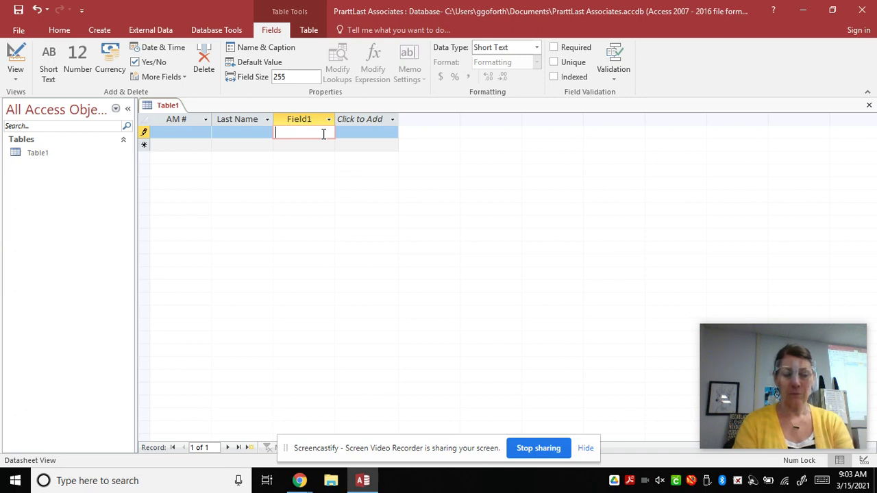
pyautogui.write('F')
pyautogui.press('BackSpace')
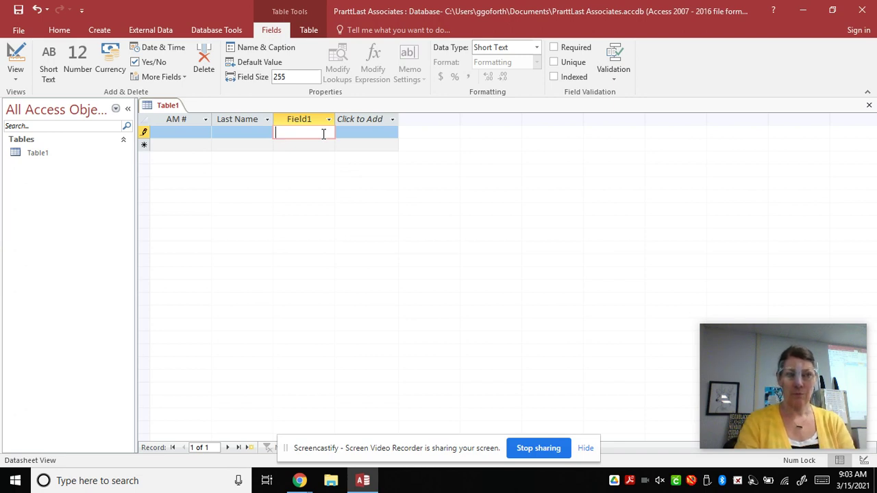
pyautogui.click(38, 9)
pyautogui.click(37, 9)
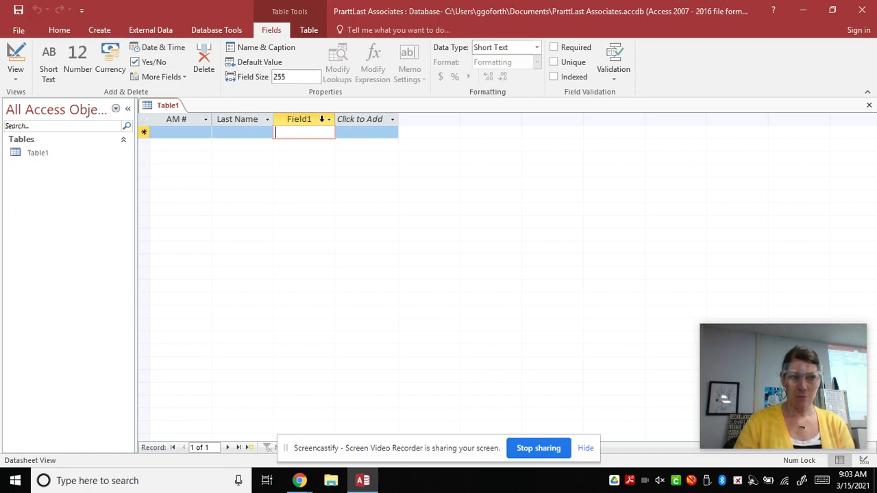
# Try to enter First Name in the record cell below the new third field's heading, and undo the entry.
pyautogui.click(329, 119)
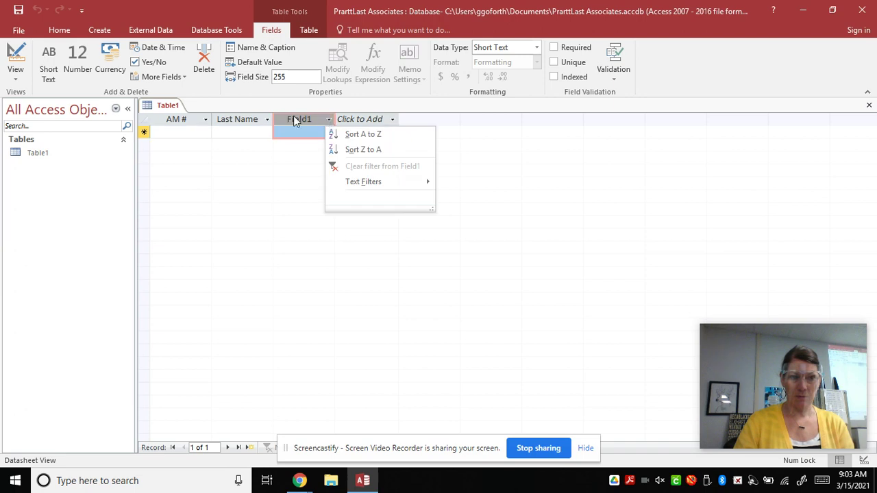
pyautogui.click(295, 118)
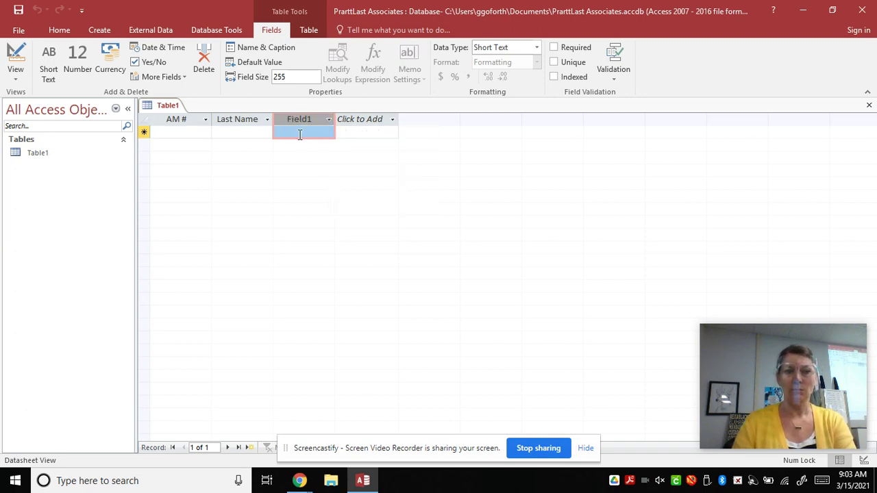
pyautogui.click(300, 133)
pyautogui.write('Fir')
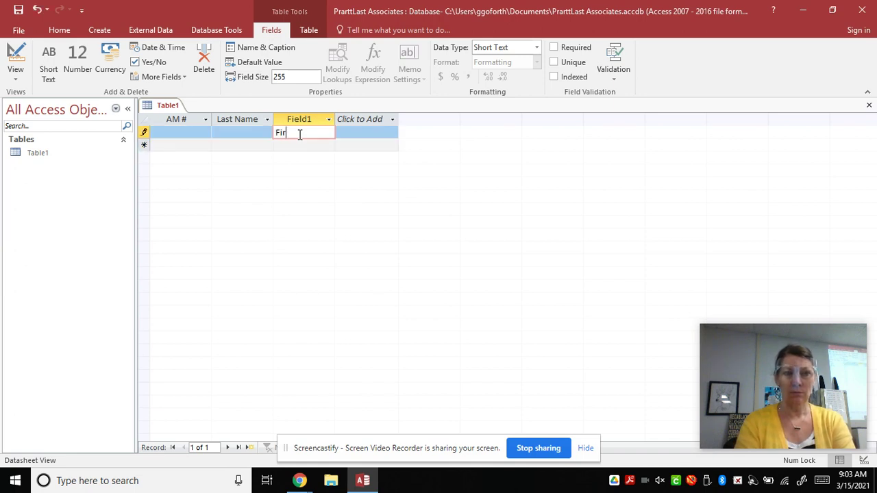
pyautogui.write('st Name')
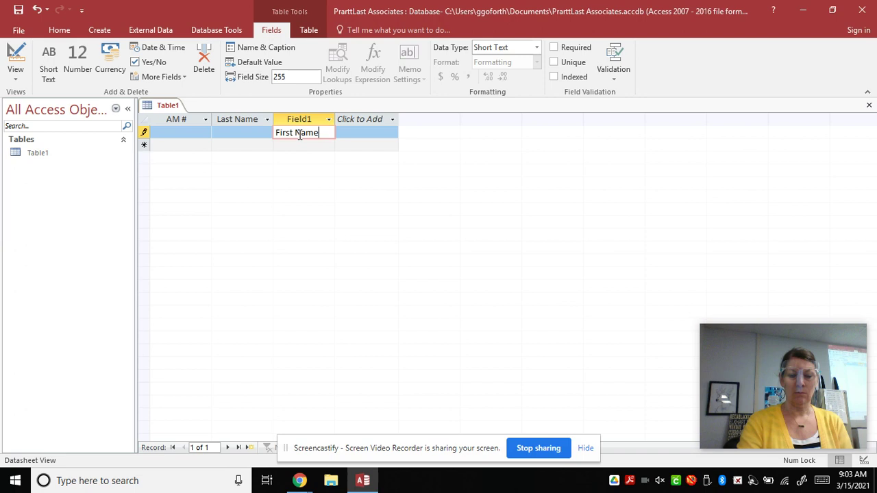
pyautogui.press('Return')
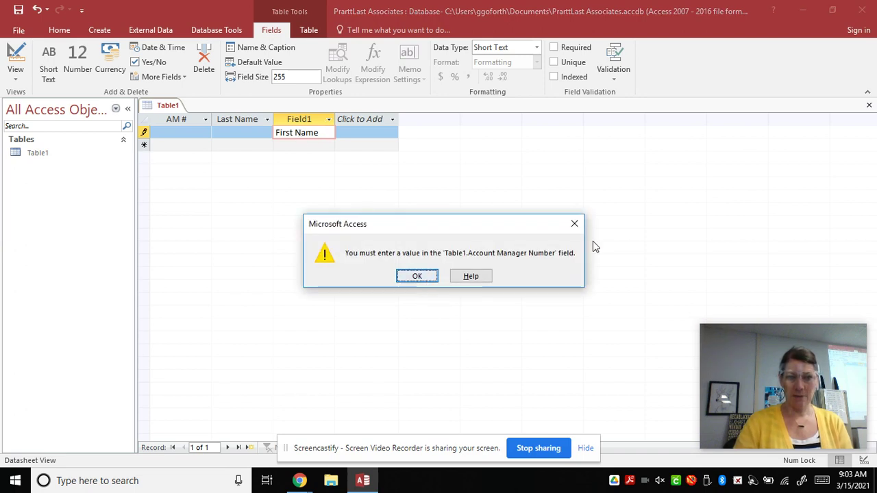
pyautogui.click(575, 223)
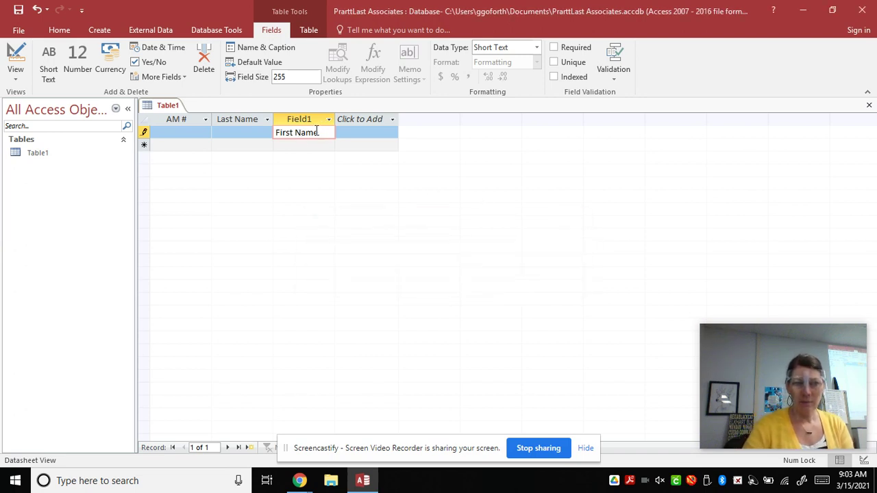
pyautogui.click(37, 9)
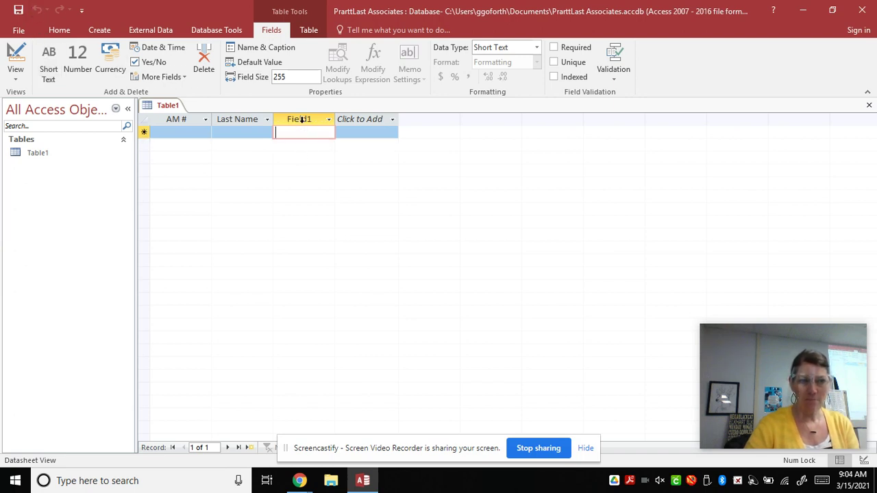
# Delete the unnamed third field that follows Last Name.
pyautogui.click(329, 120)
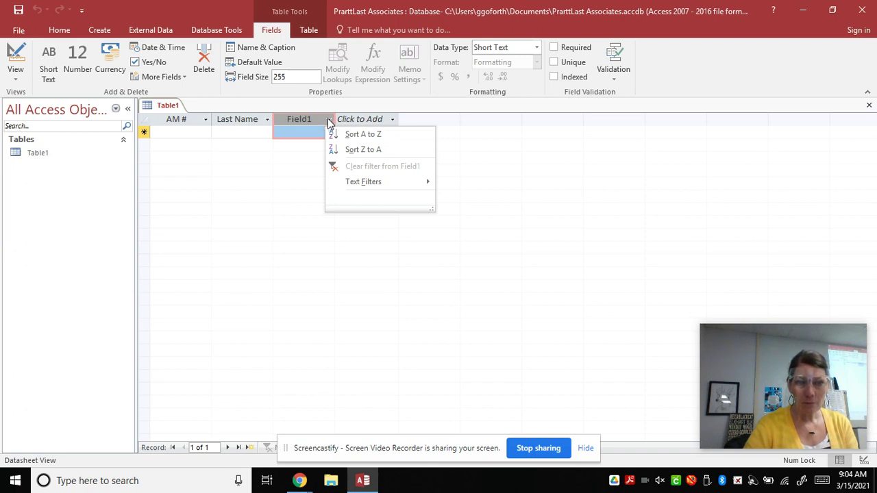
pyautogui.click(306, 118)
pyautogui.rightClick(302, 118)
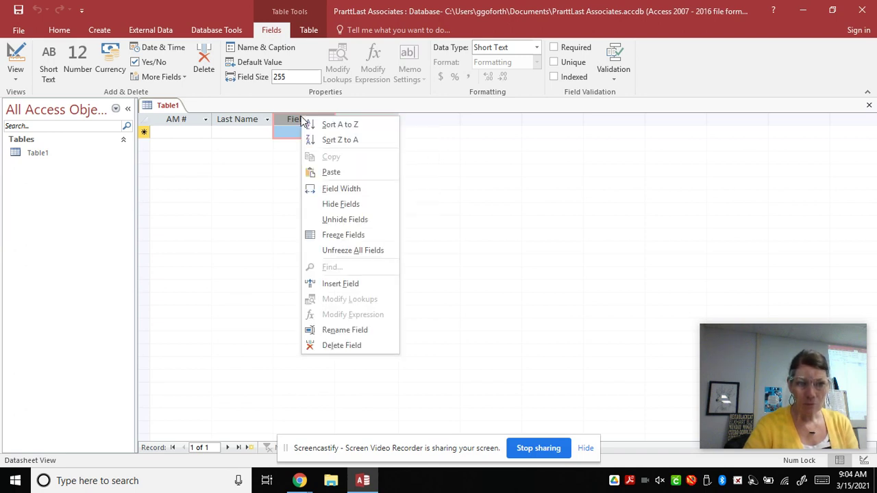
pyautogui.click(346, 346)
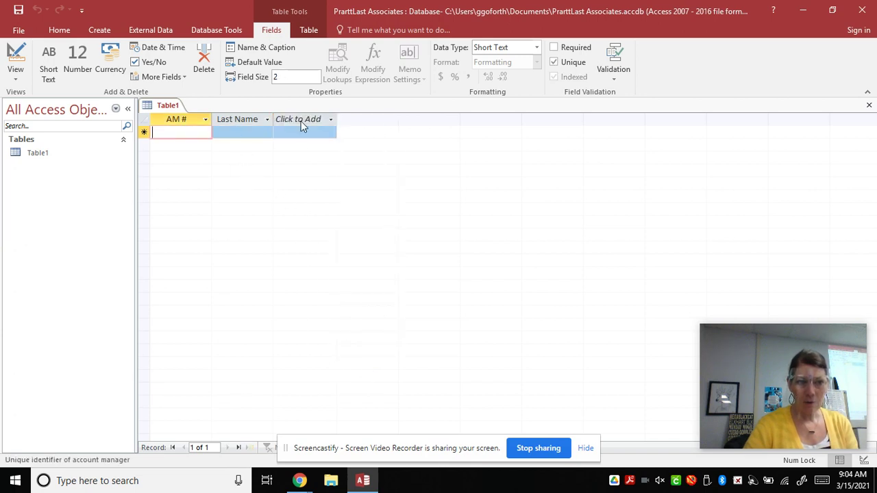
# Add a third Short Text field after Last Name, enter First Name as its name, and set its field size to 15.
pyautogui.click(312, 120)
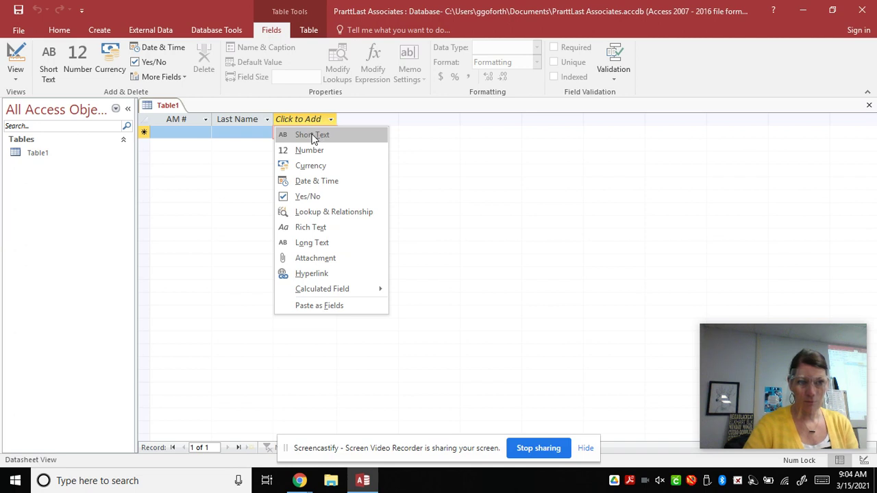
pyautogui.click(319, 123)
pyautogui.click(317, 124)
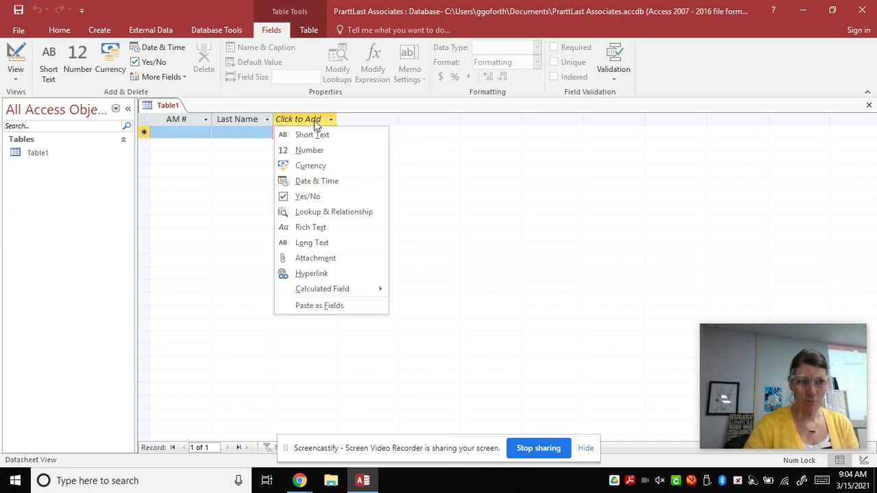
pyautogui.click(312, 135)
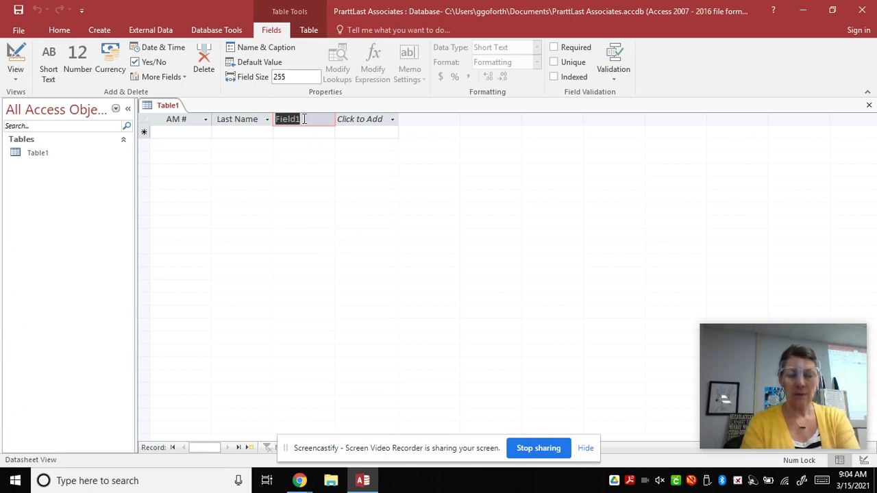
pyautogui.write('First ')
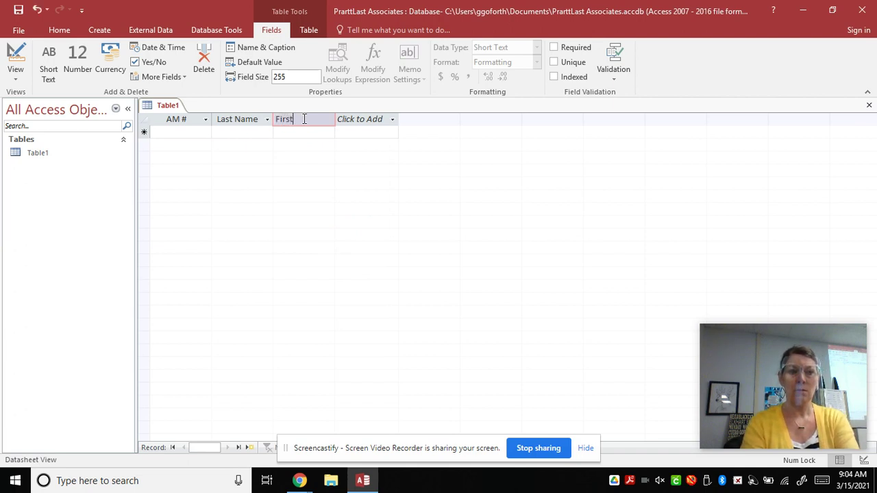
pyautogui.write('Name')
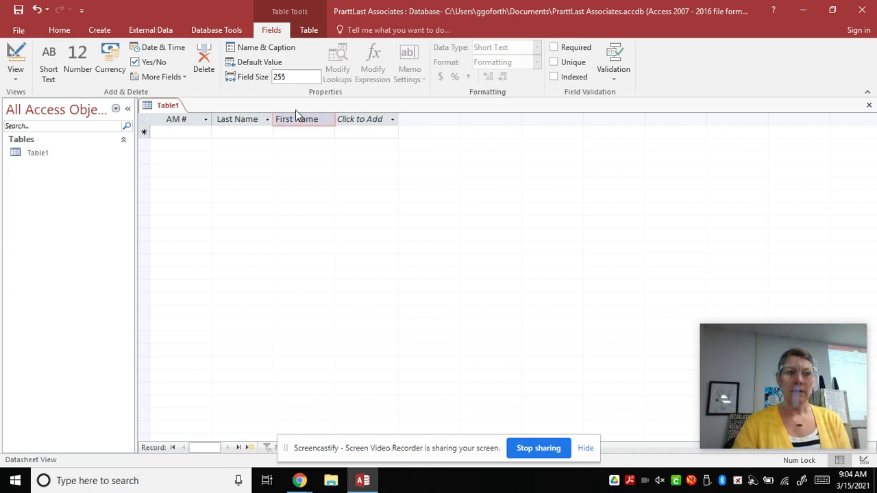
pyautogui.click(295, 74)
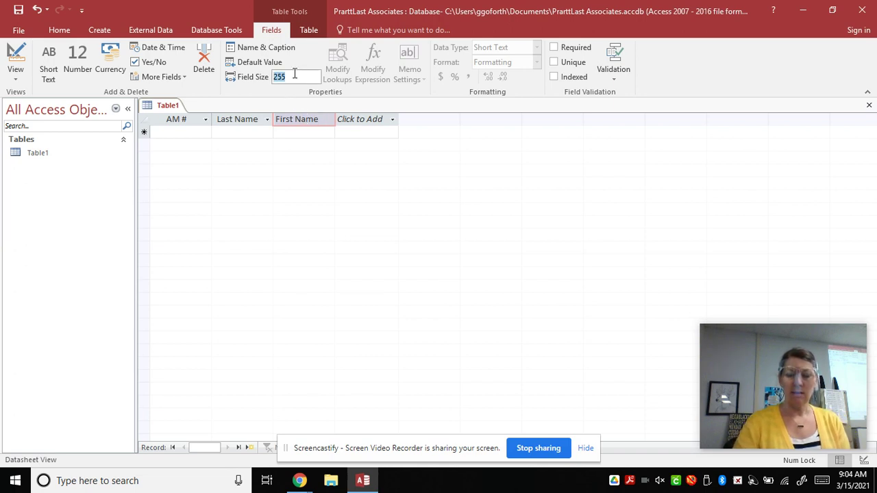
pyautogui.write('15')
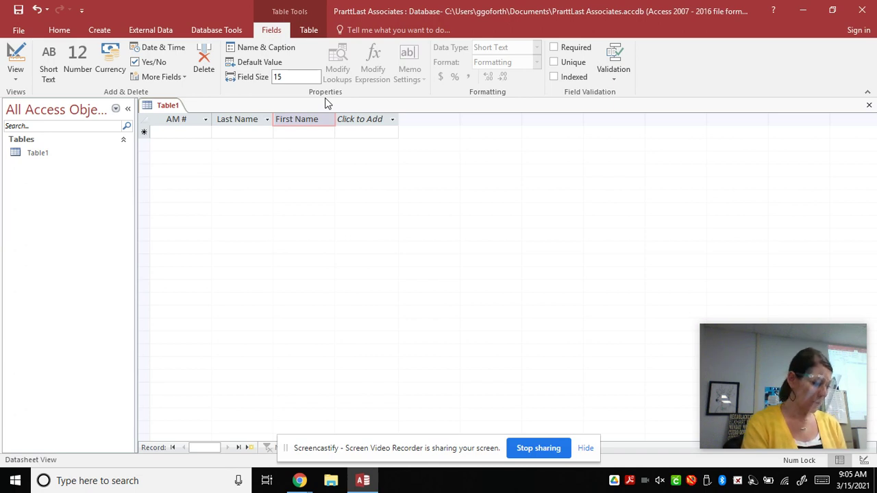
# Add a fourth Short Text field, enter Street as its name, and set its field size to 20.
pyautogui.click(393, 120)
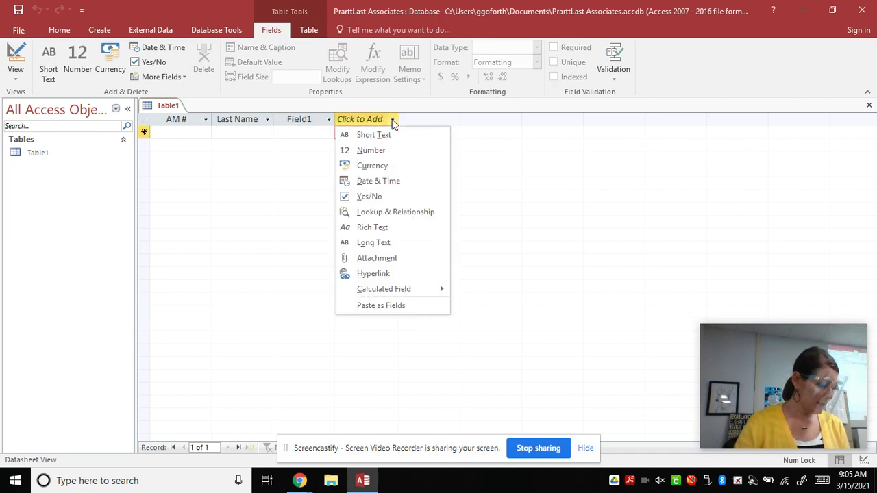
pyautogui.click(388, 136)
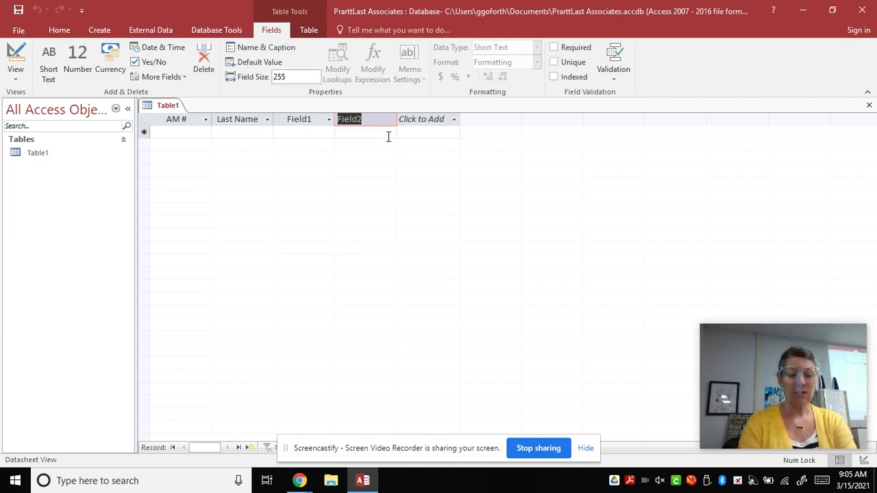
pyautogui.write('Street')
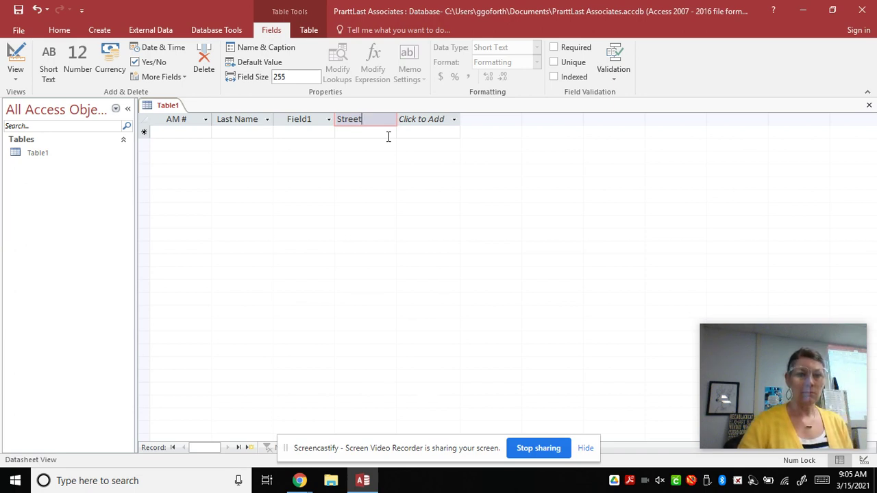
pyautogui.click(289, 76)
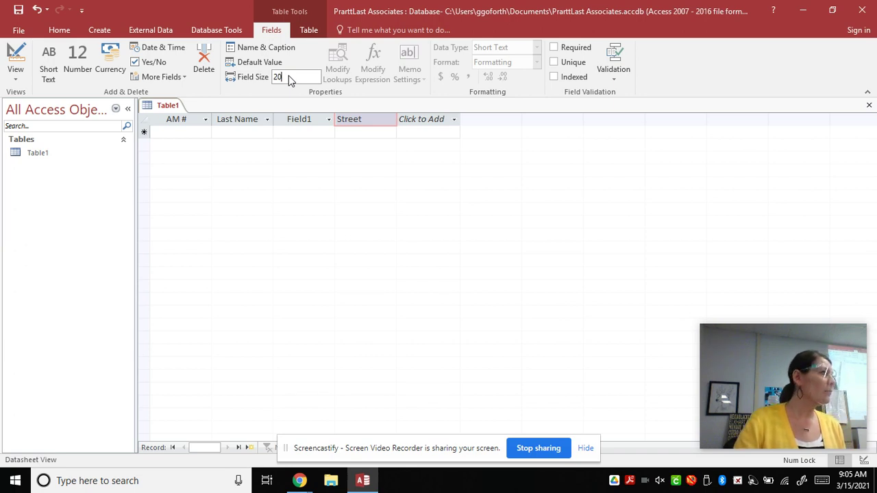
# Add a Short Text field named City with a field size of 20, and add another Short Text field after it.
pyautogui.click(456, 120)
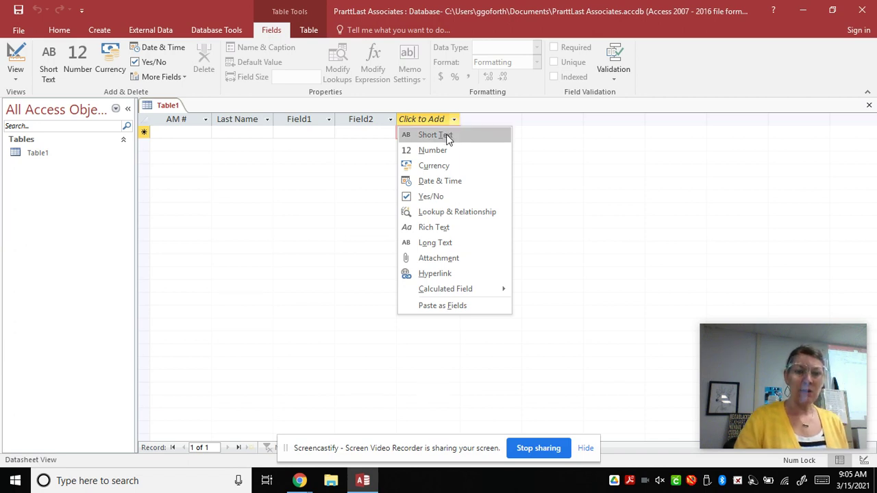
pyautogui.click(447, 135)
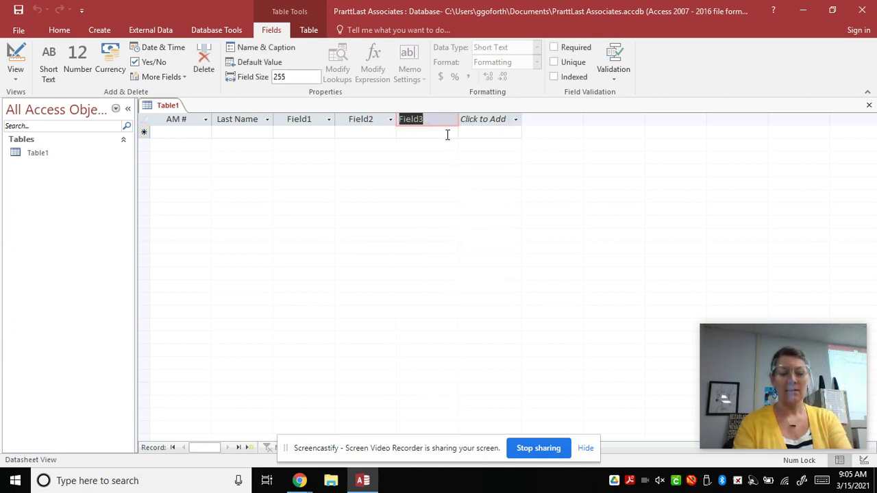
pyautogui.write('City')
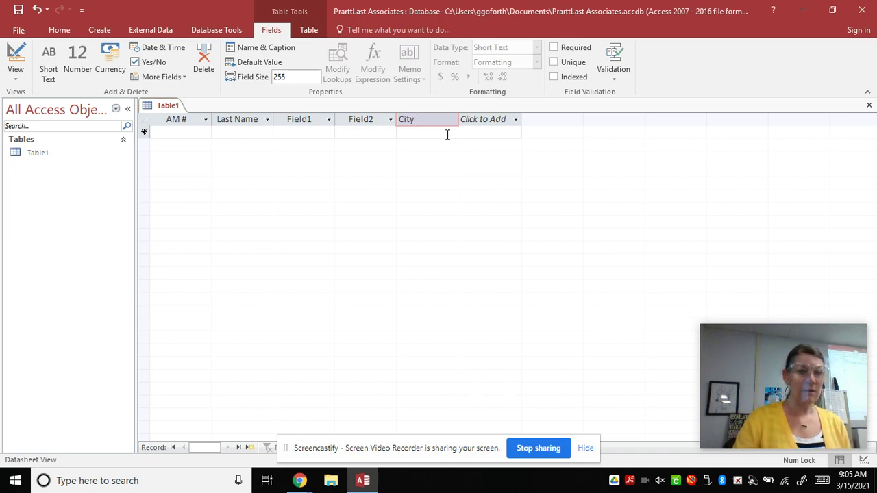
pyautogui.click(291, 75)
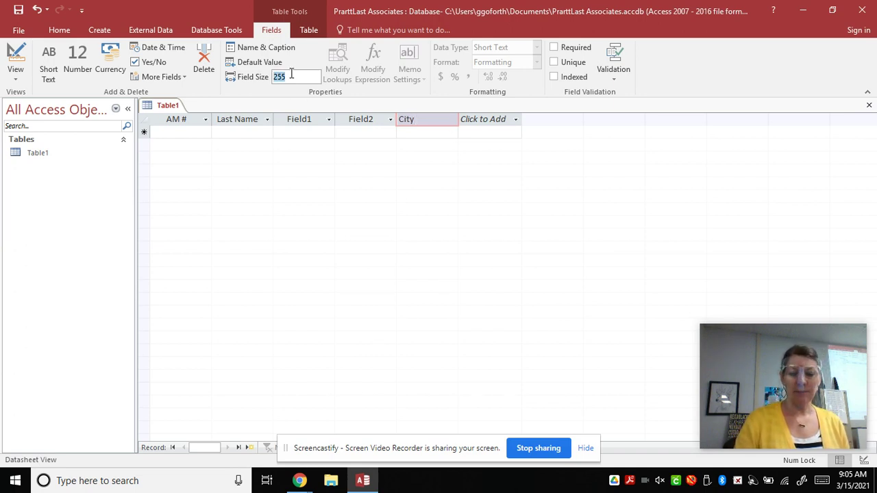
pyautogui.write('20')
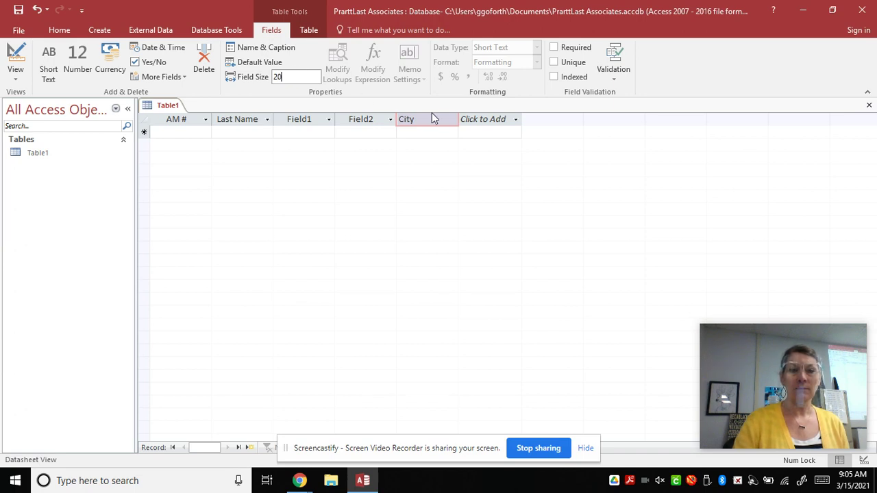
pyautogui.click(518, 120)
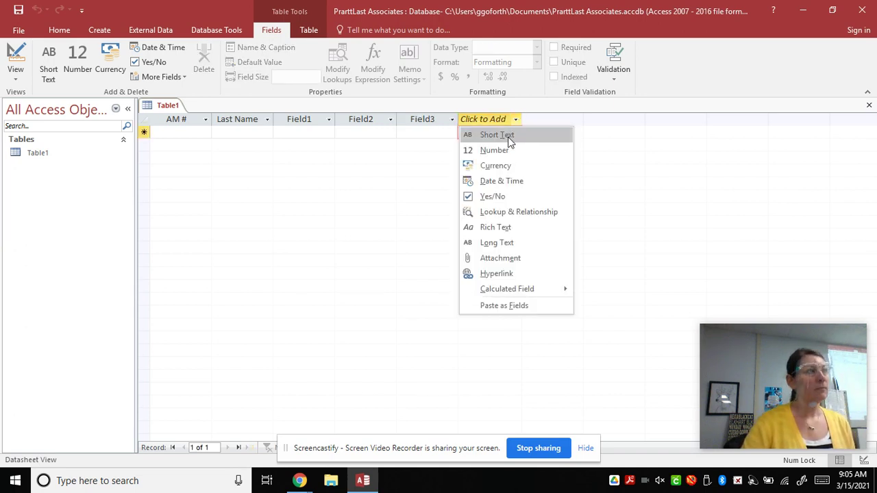
pyautogui.click(509, 137)
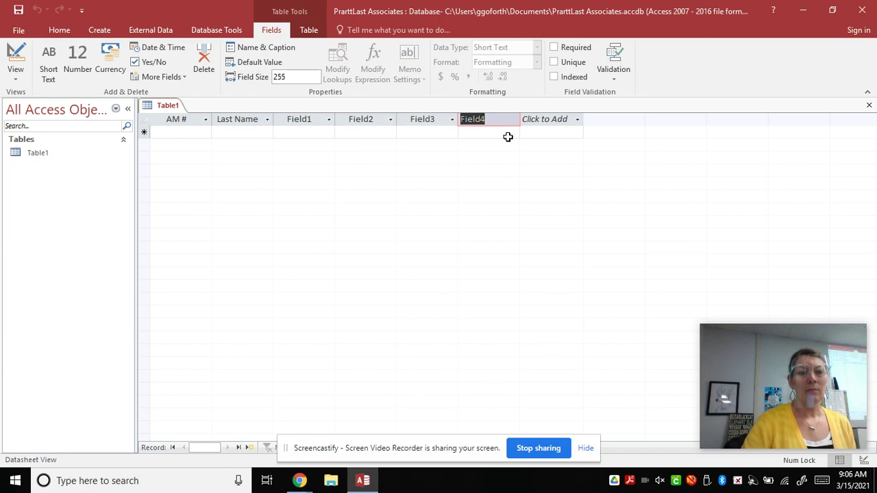
pyautogui.click(314, 120)
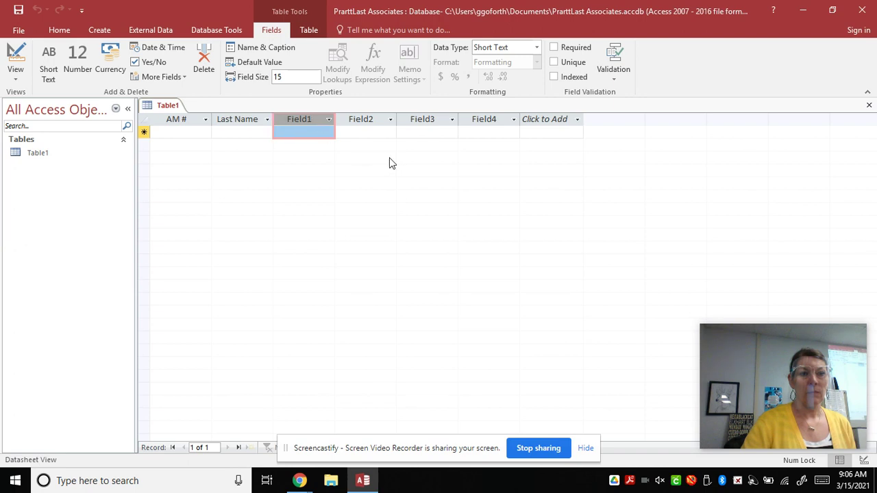
pyautogui.rightClick(297, 120)
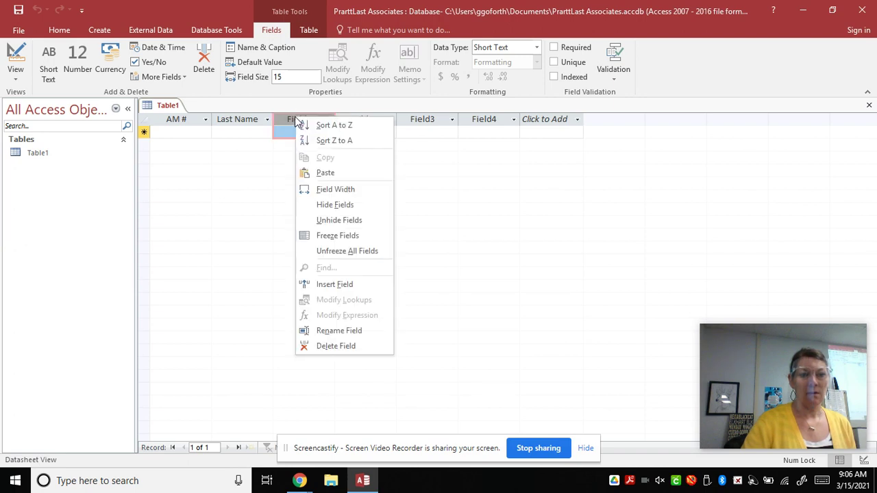
pyautogui.click(425, 176)
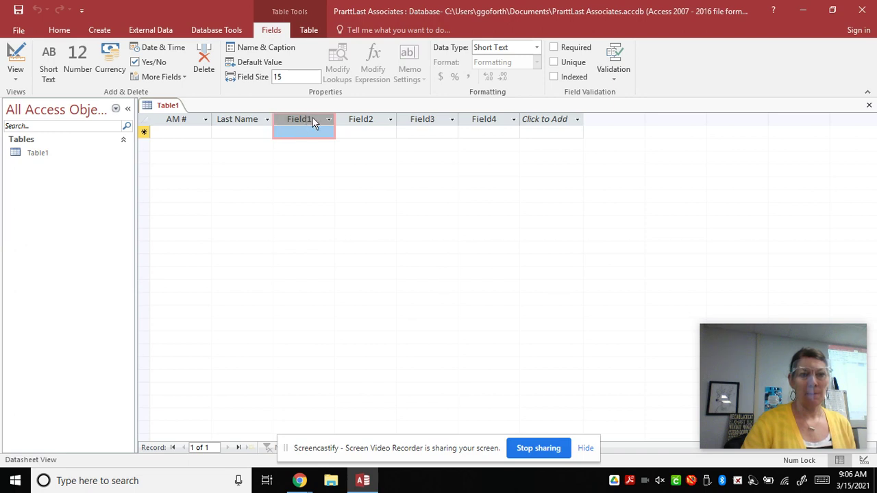
pyautogui.click(330, 120)
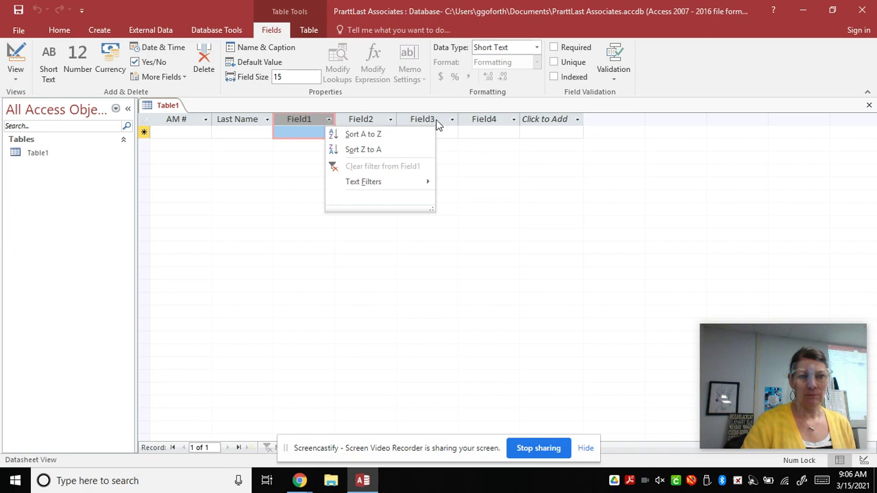
pyautogui.click(538, 171)
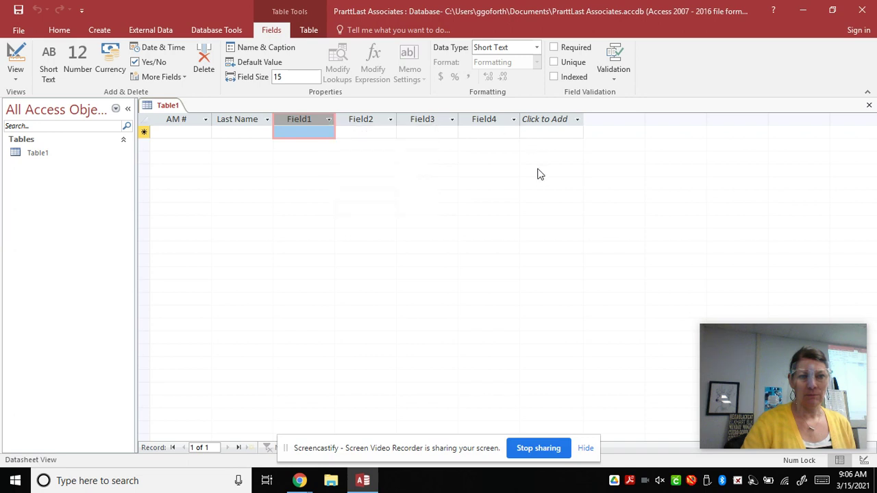
pyautogui.doubleClick(312, 118)
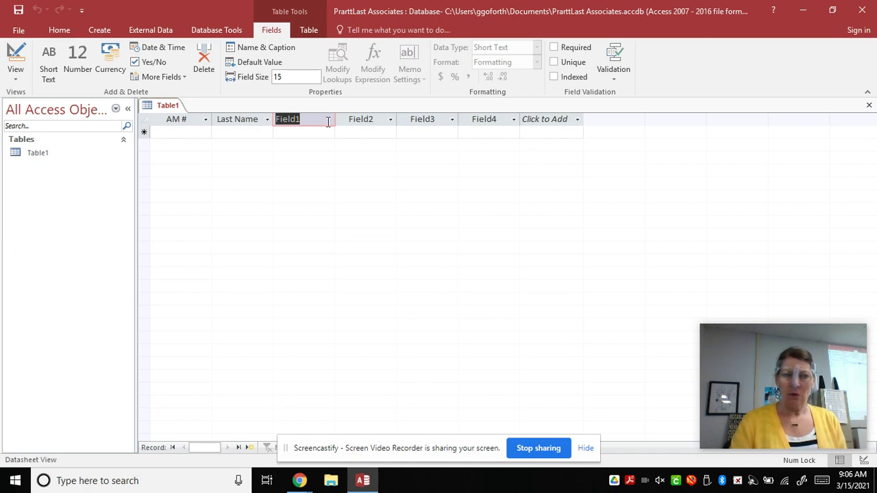
pyautogui.click(307, 121)
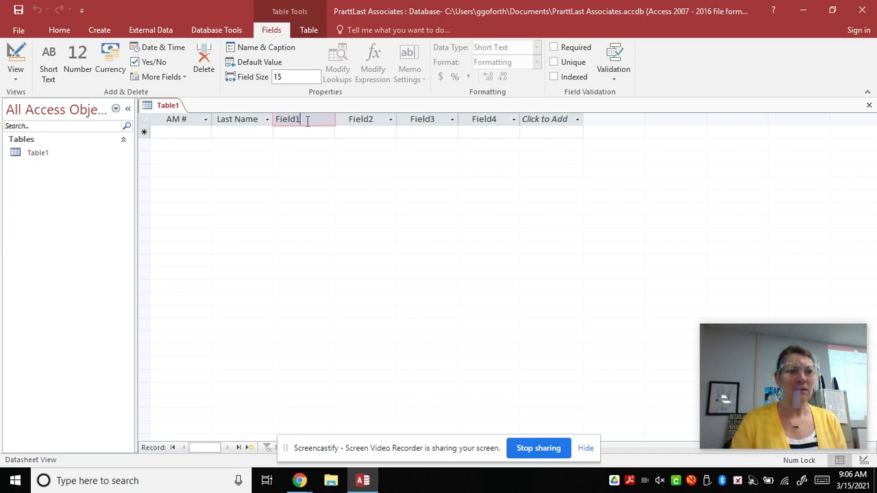
pyautogui.click(37, 155)
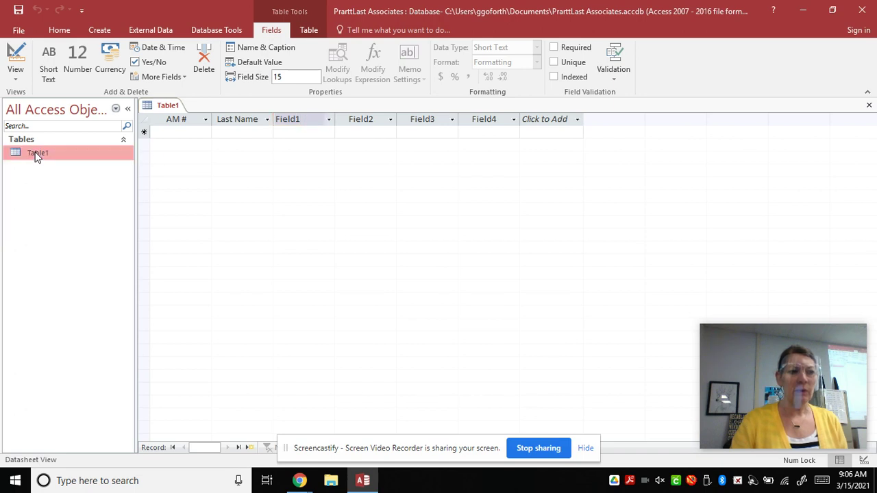
# Rename the third field, directly after Last Name, as First Name.
pyautogui.click(288, 119)
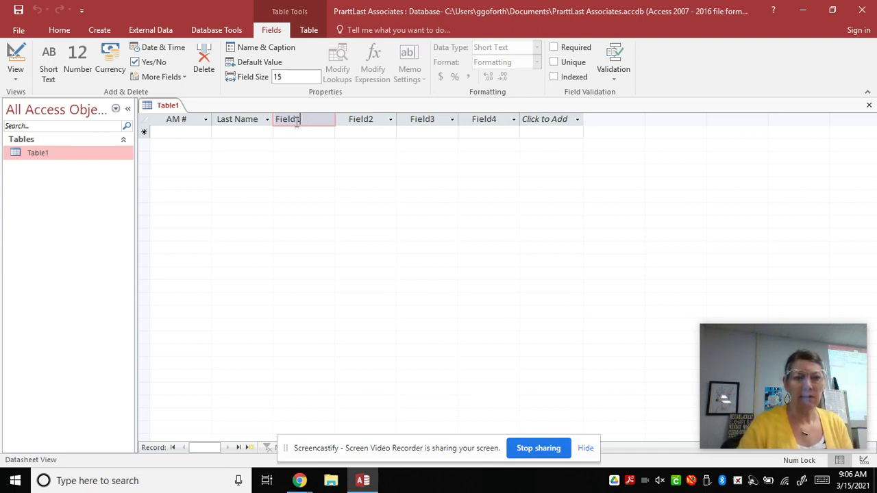
pyautogui.moveTo(310, 120); pyautogui.dragTo(273, 120)
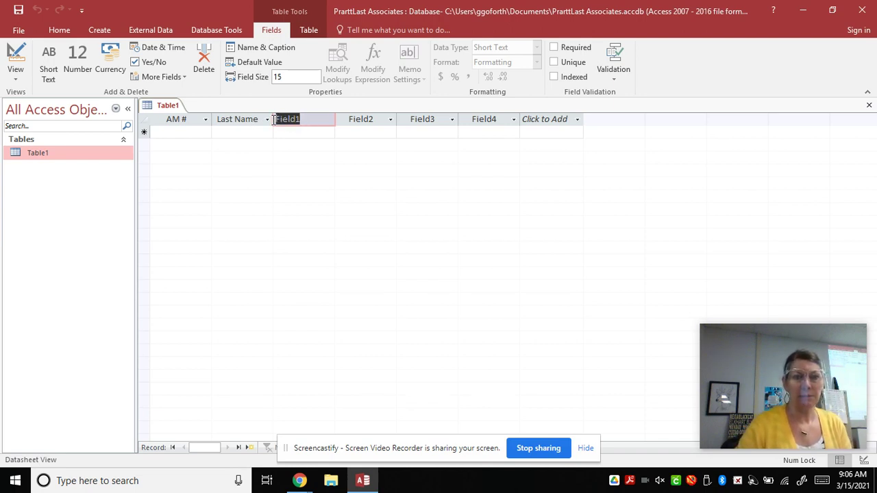
pyautogui.write('S')
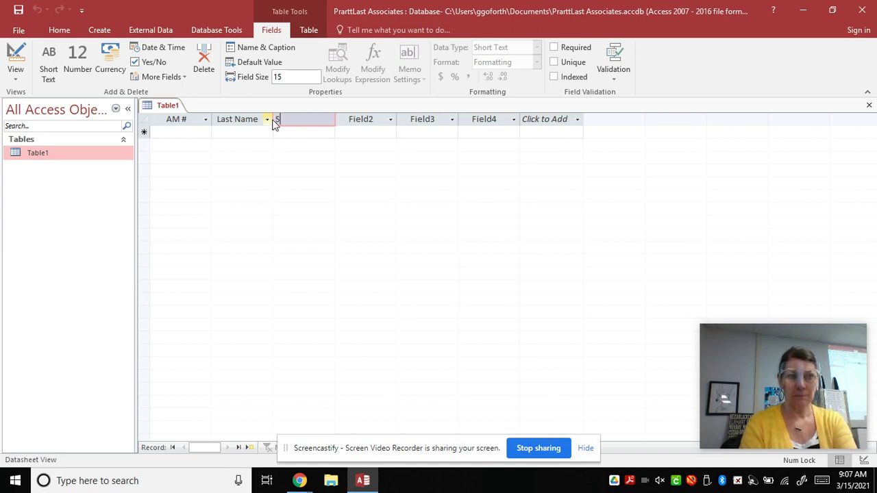
pyautogui.write('hort')
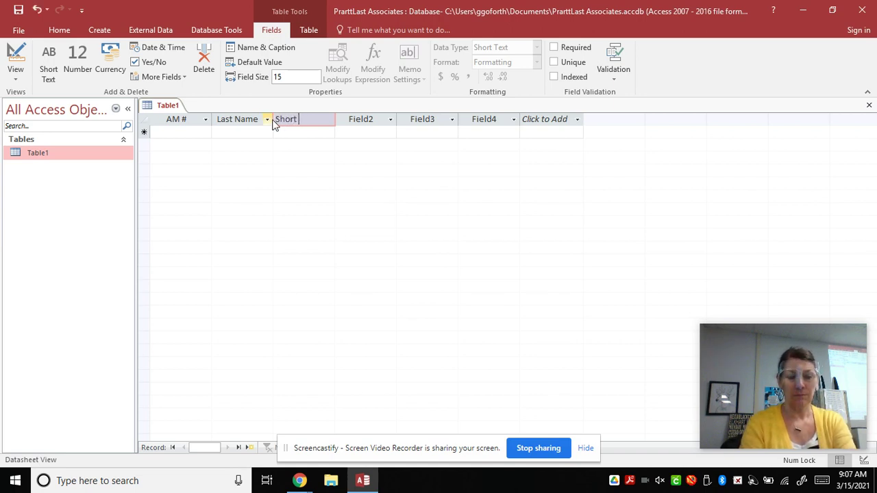
pyautogui.press('BackSpace')
pyautogui.press('BackSpace')
pyautogui.press('BackSpace')
pyautogui.press('BackSpace')
pyautogui.press('BackSpace')
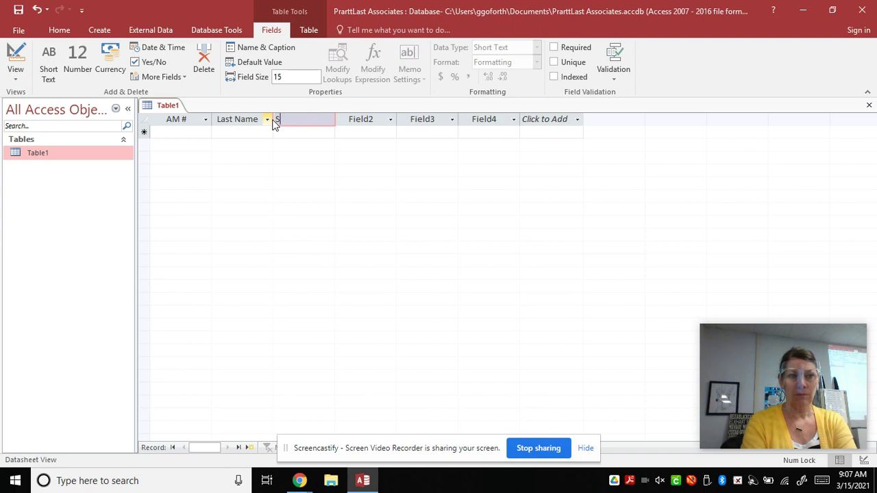
pyautogui.write('Fist')
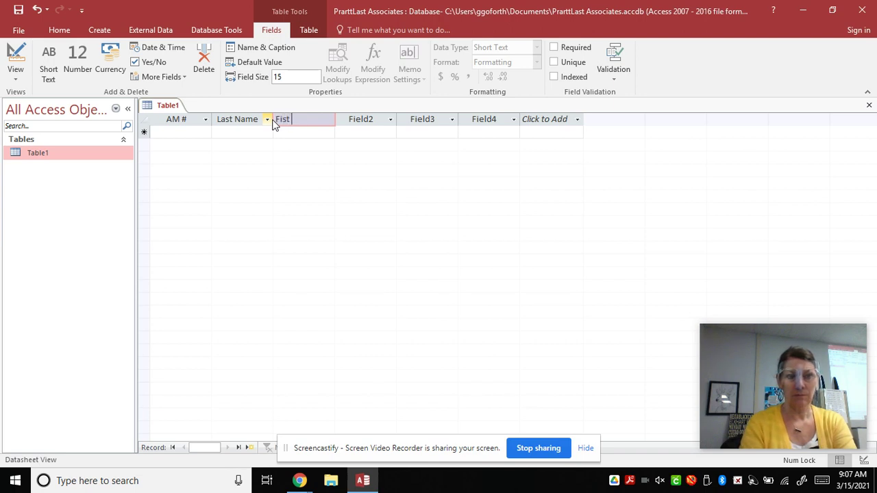
pyautogui.press('BackSpace')
pyautogui.press('BackSpace')
pyautogui.press('BackSpace')
pyautogui.write('rst ')
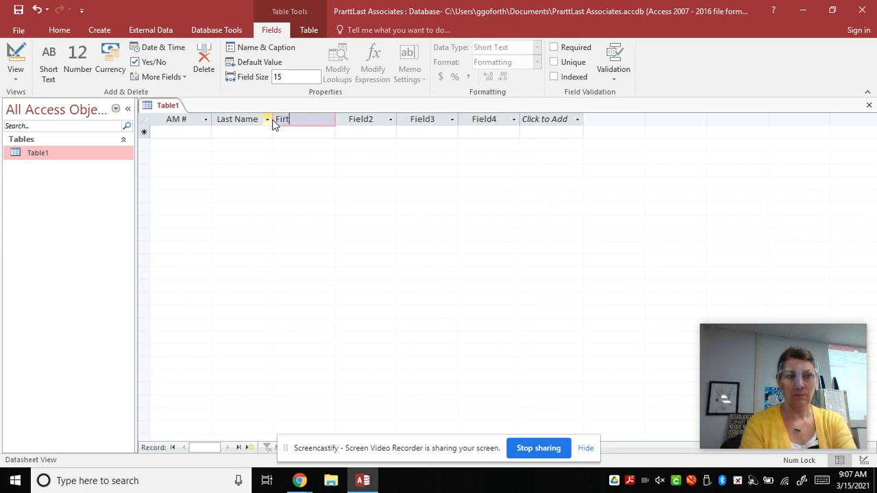
pyautogui.write('Name')
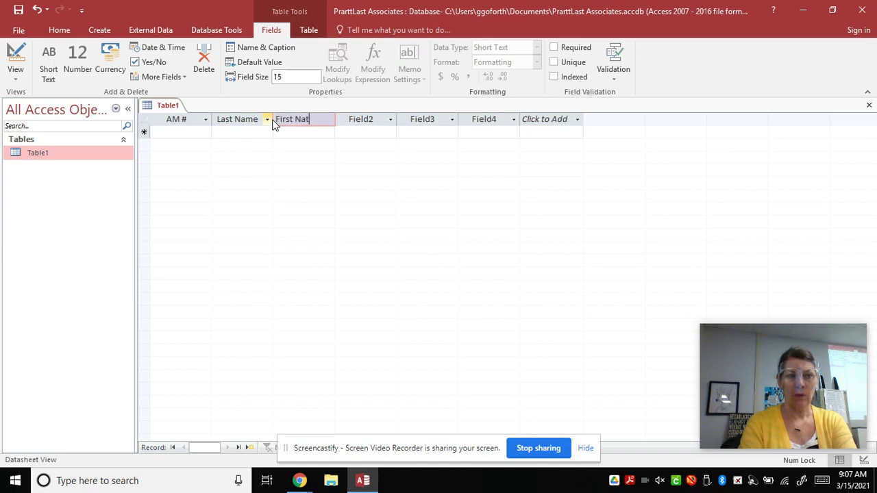
pyautogui.press('BackSpace')
pyautogui.press('BackSpace')
pyautogui.press('BackSpace')
pyautogui.write('ame')
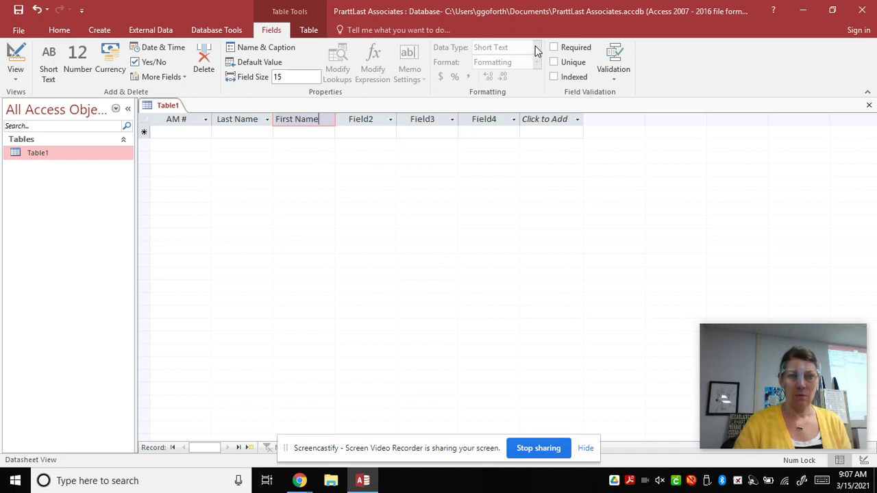
# Delete all four fields that follow Last Name, starting with First Name.
pyautogui.click(309, 121)
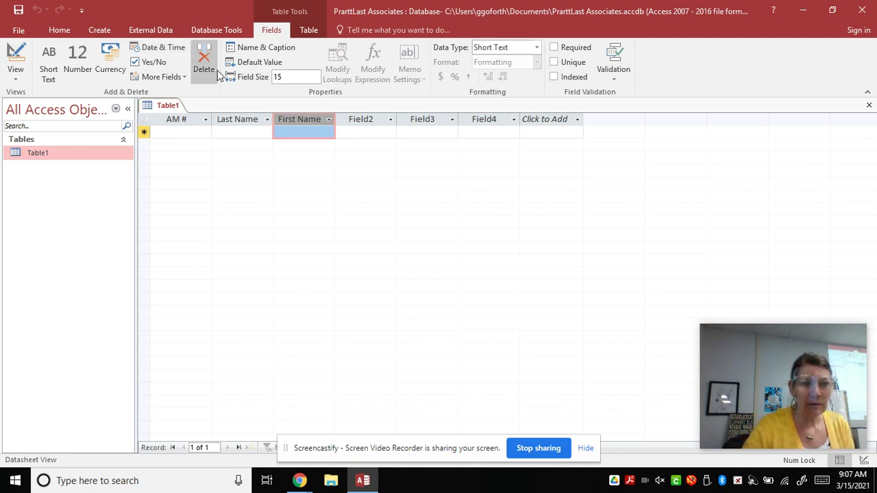
pyautogui.rightClick(296, 119)
pyautogui.click(359, 345)
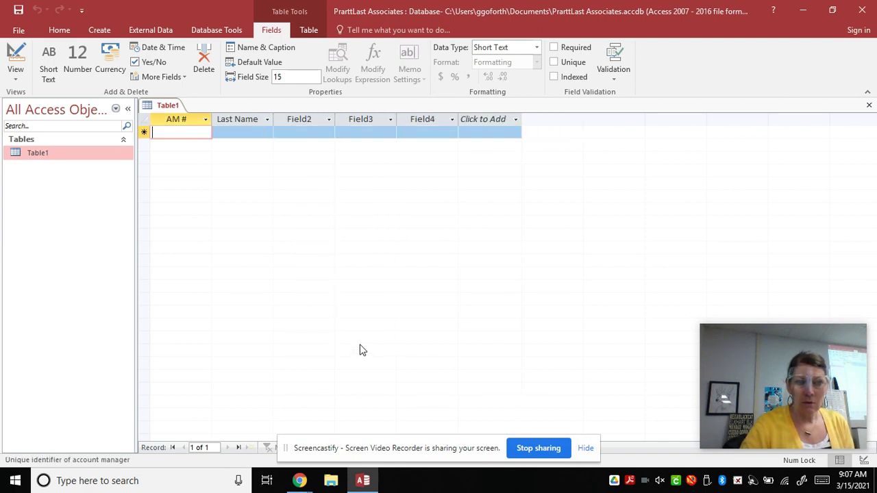
pyautogui.click(303, 121)
pyautogui.rightClick(303, 120)
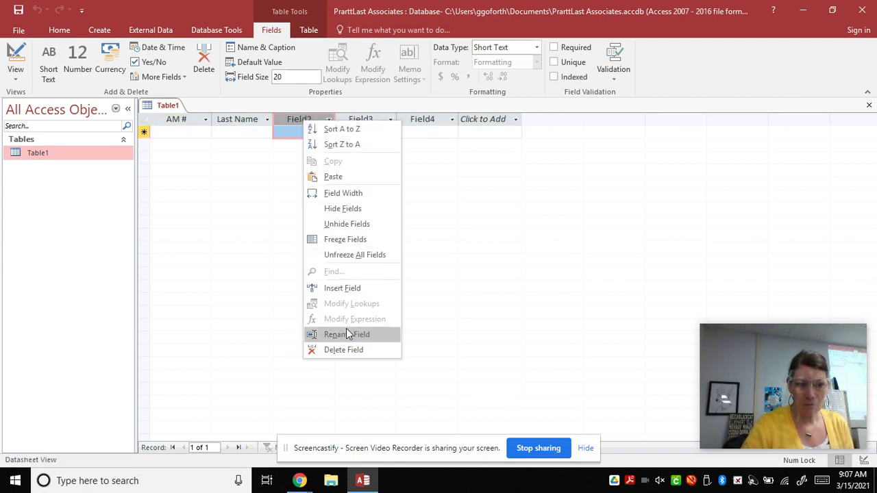
pyautogui.click(355, 350)
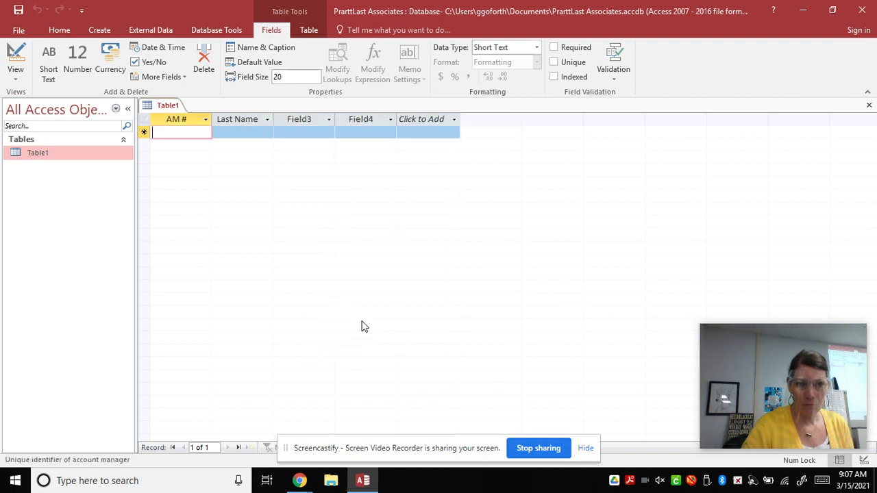
pyautogui.click(299, 120)
pyautogui.rightClick(313, 124)
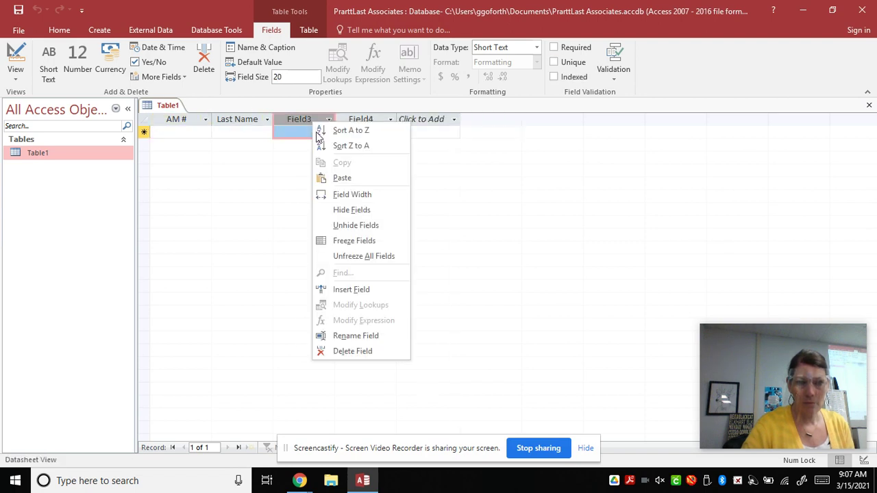
pyautogui.click(364, 353)
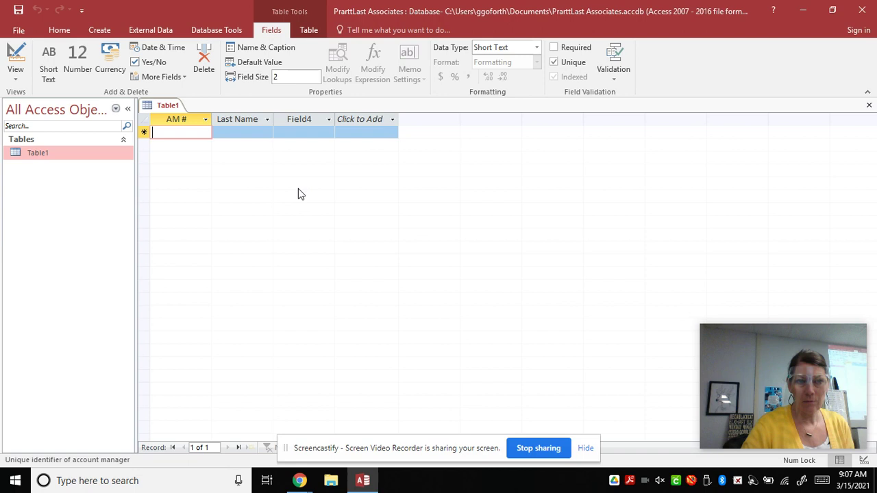
pyautogui.click(313, 119)
pyautogui.rightClick(314, 117)
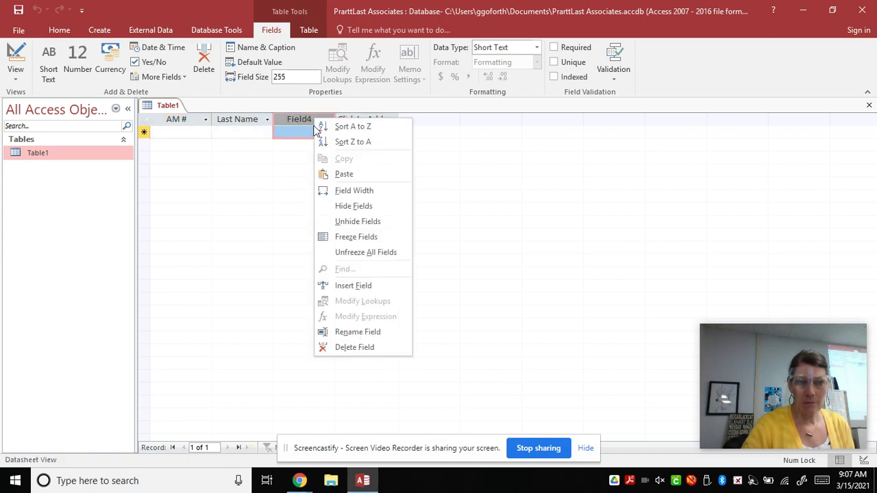
pyautogui.click(345, 350)
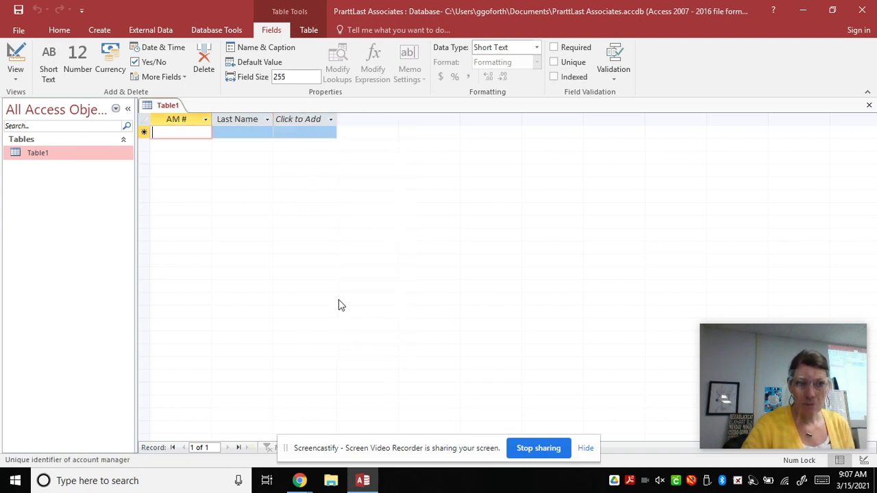
# Add a Short Text field after Last Name, enter First Name as its name, and set its field size to 20.
pyautogui.click(303, 120)
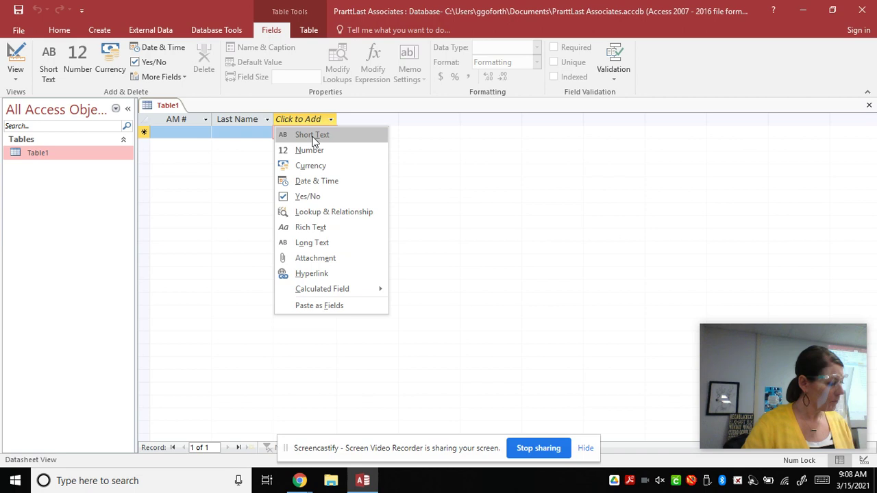
pyautogui.click(312, 135)
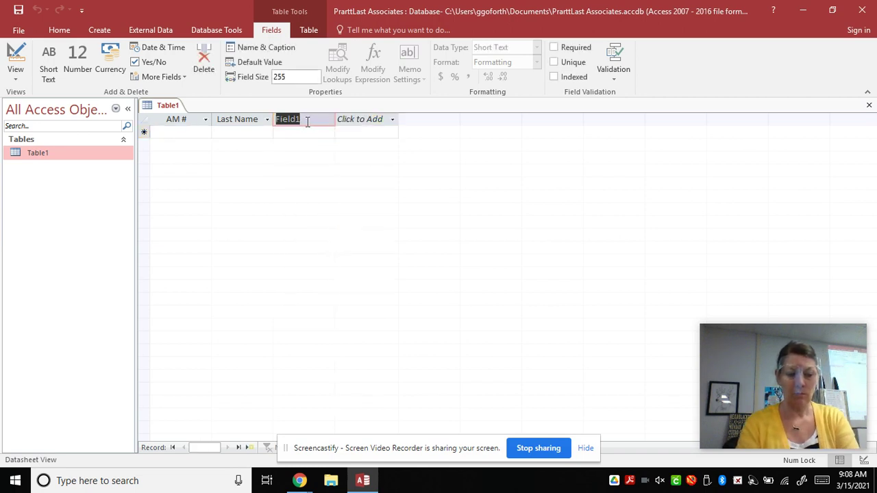
pyautogui.write('First')
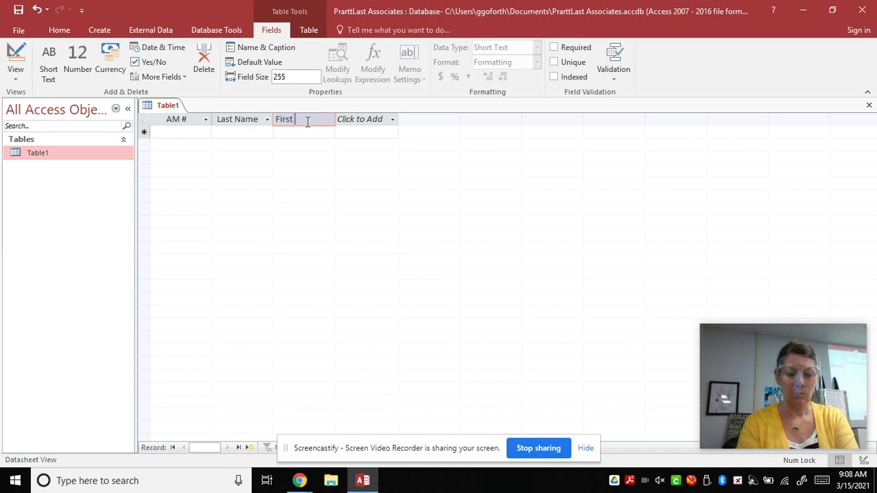
pyautogui.write(' Name')
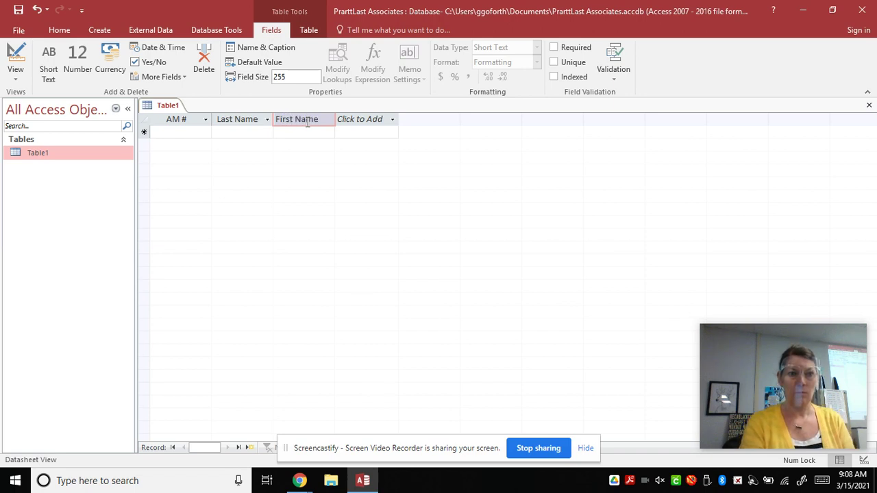
pyautogui.click(301, 76)
pyautogui.write('20')
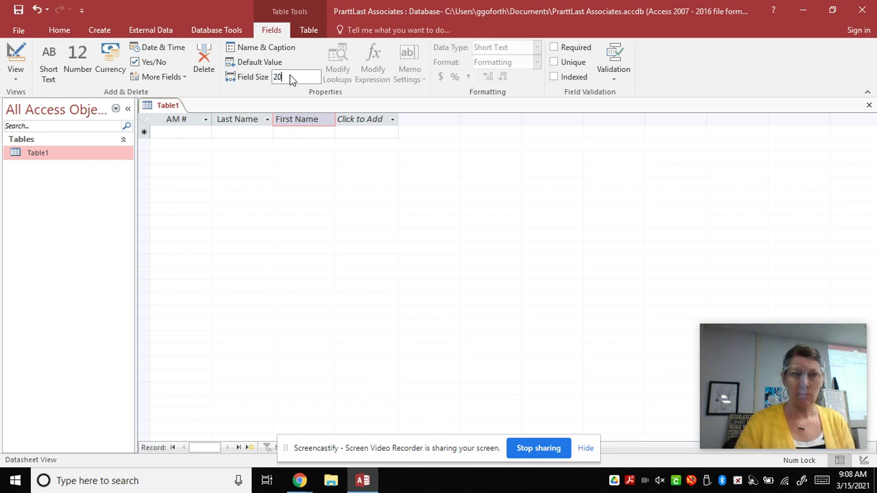
pyautogui.click(371, 122)
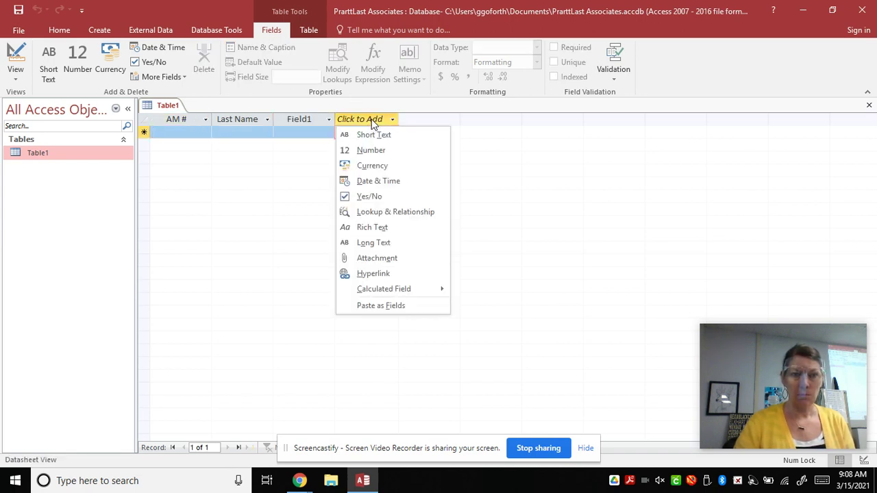
pyautogui.click(294, 119)
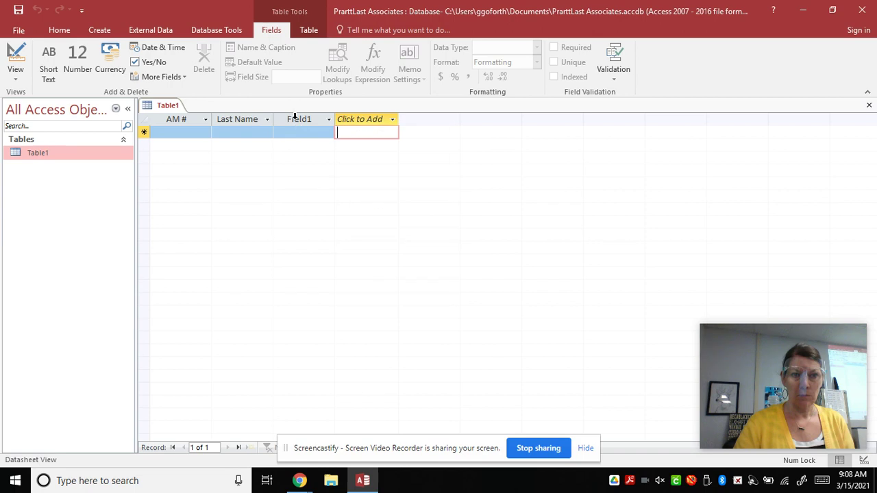
pyautogui.click(296, 117)
pyautogui.click(372, 121)
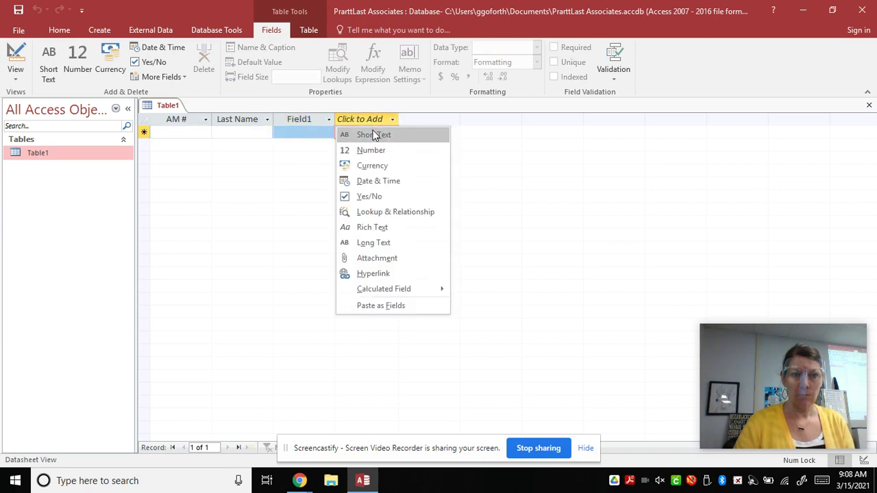
pyautogui.click(368, 117)
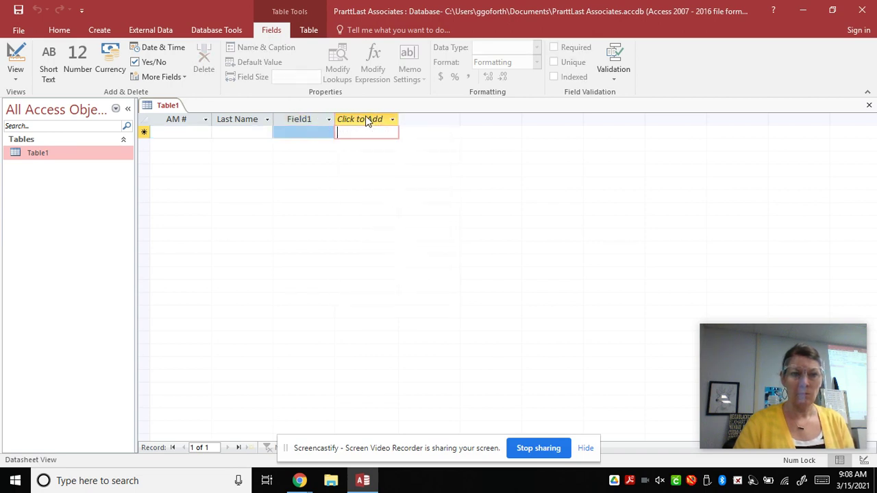
pyautogui.click(368, 116)
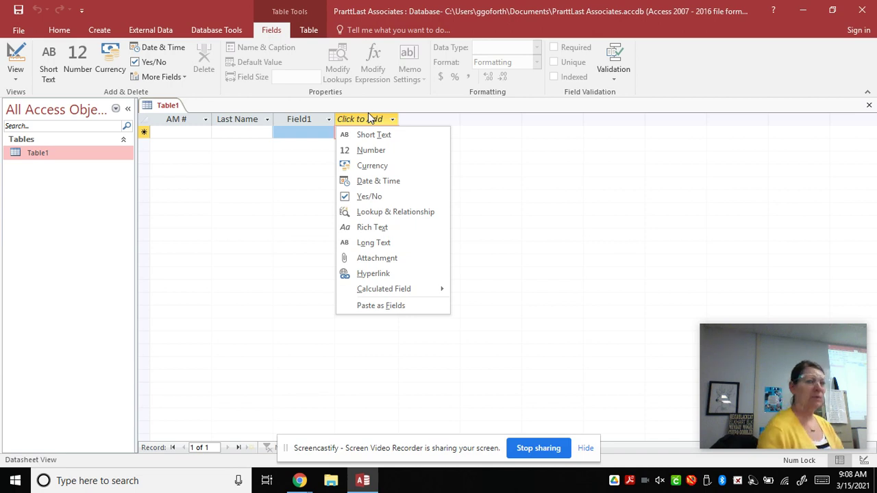
pyautogui.press('Escape')
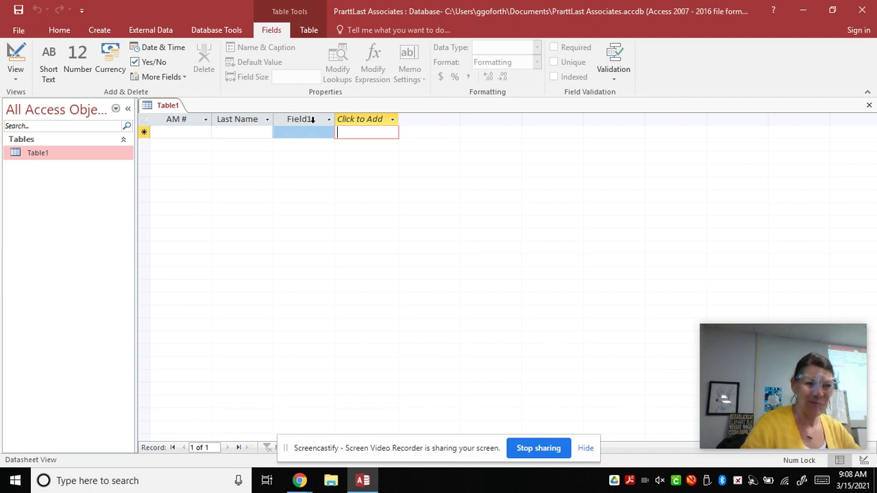
pyautogui.click(312, 120)
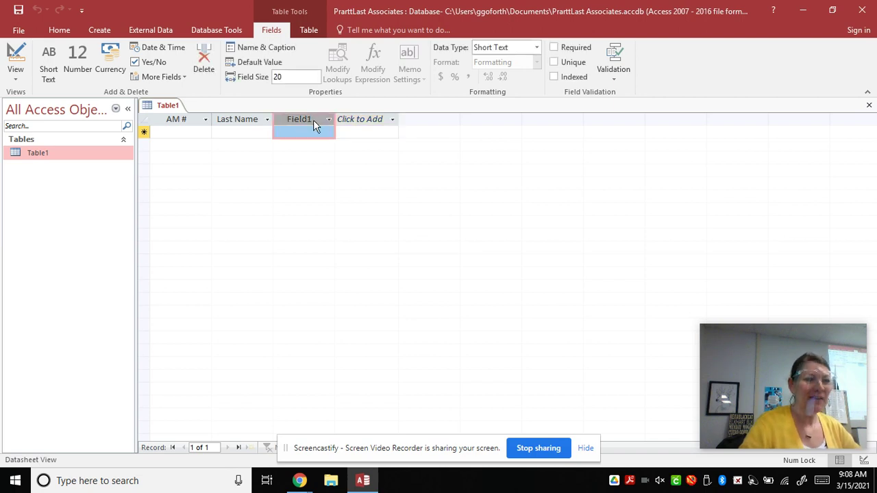
pyautogui.click(368, 119)
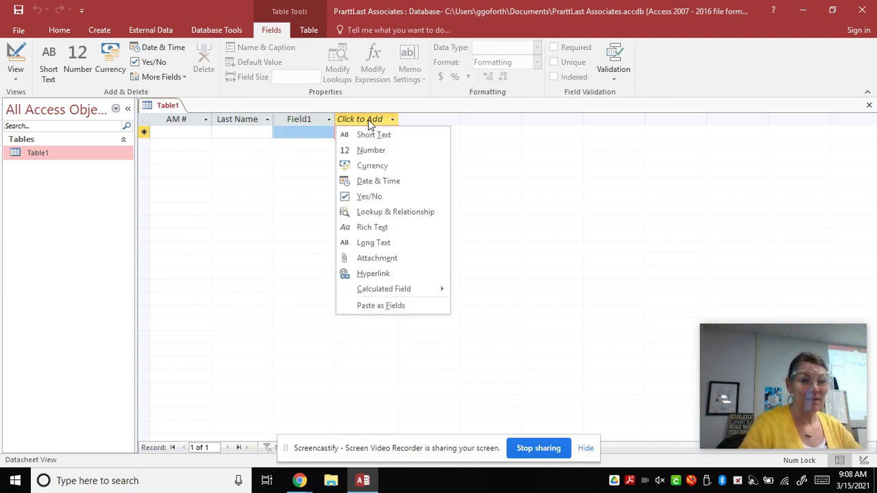
pyautogui.click(311, 119)
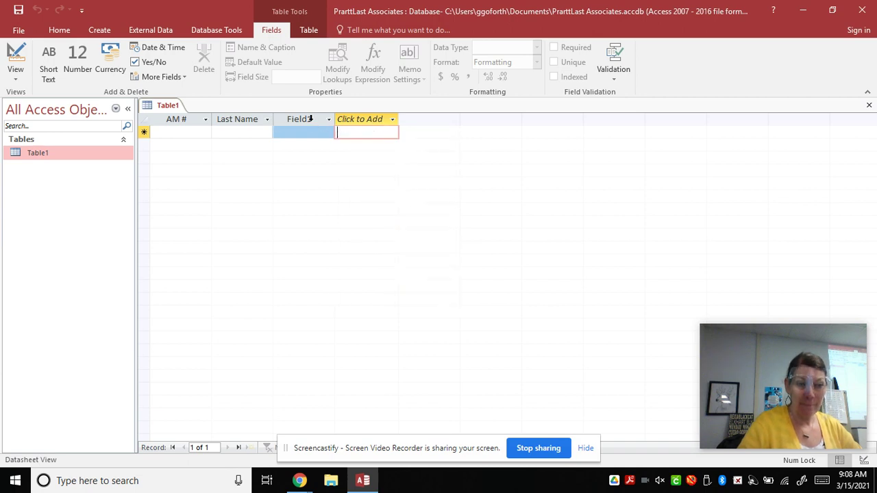
# Rename the field directly after Last Name as First Name.
pyautogui.click(311, 118)
pyautogui.rightClick(311, 118)
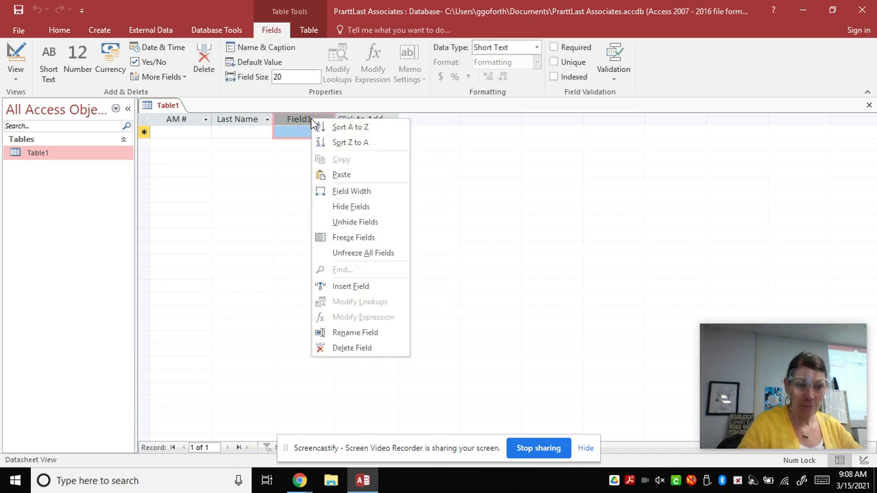
pyautogui.click(373, 333)
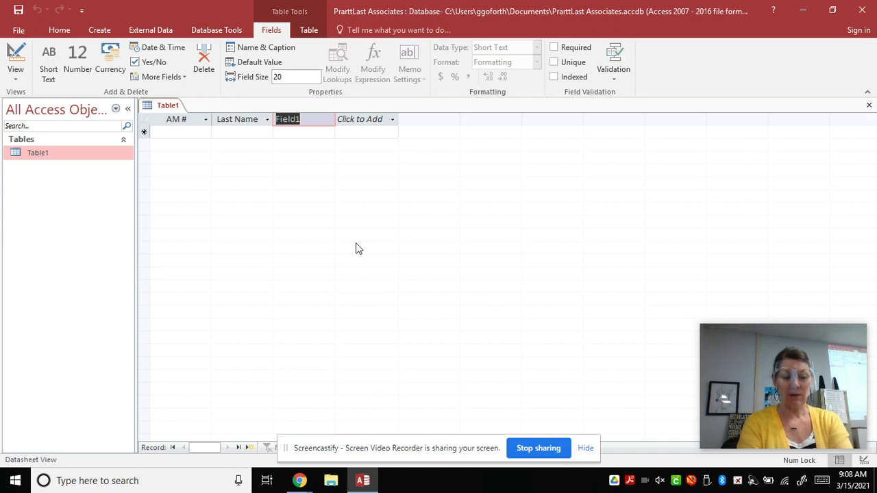
pyautogui.write('First')
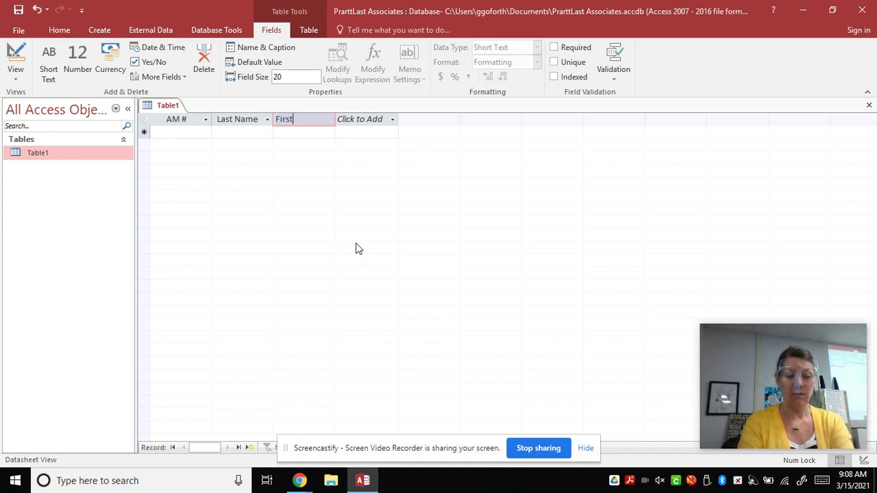
pyautogui.write(' Name')
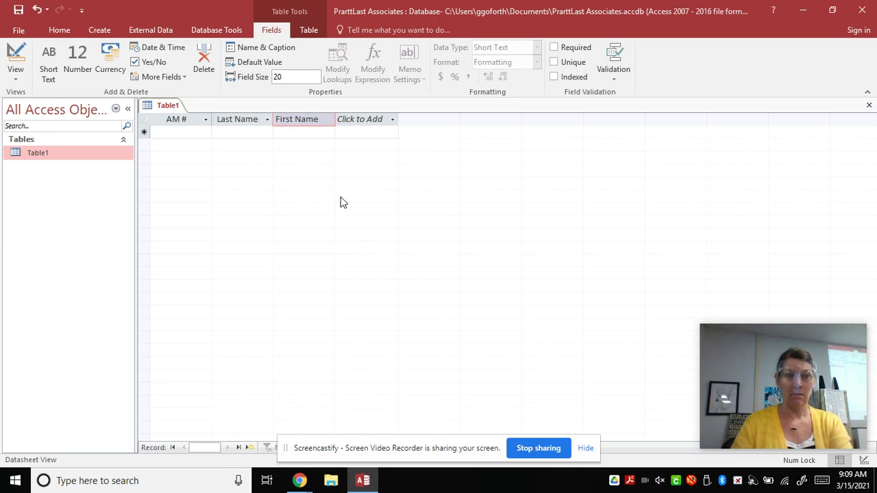
pyautogui.click(312, 135)
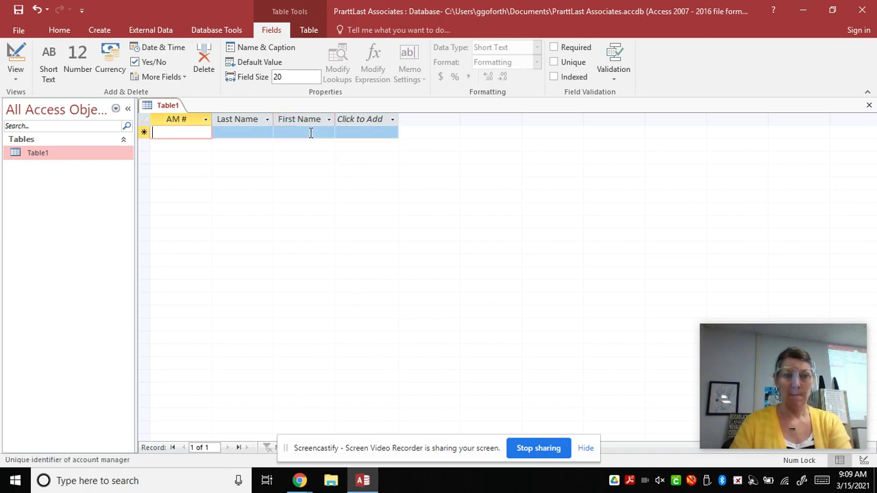
# Add a Short Text field after First Name, enter Street as its name, and set its field size to 20.
pyautogui.click(373, 120)
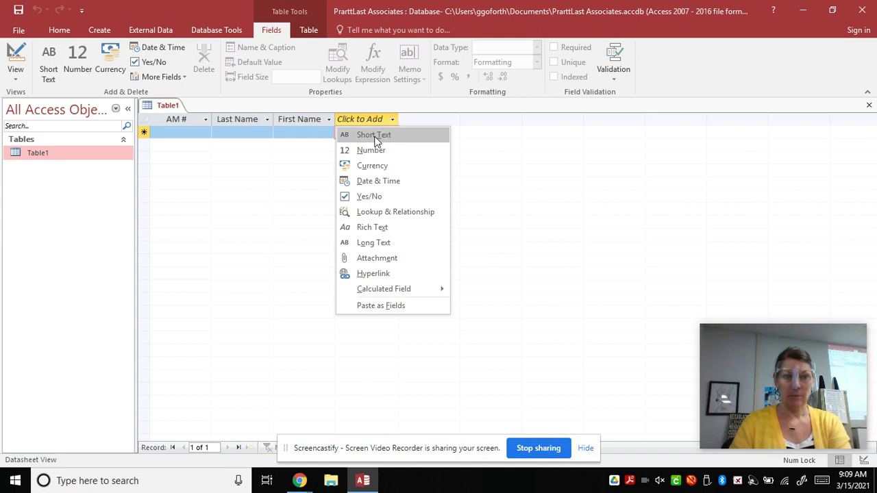
pyautogui.click(375, 136)
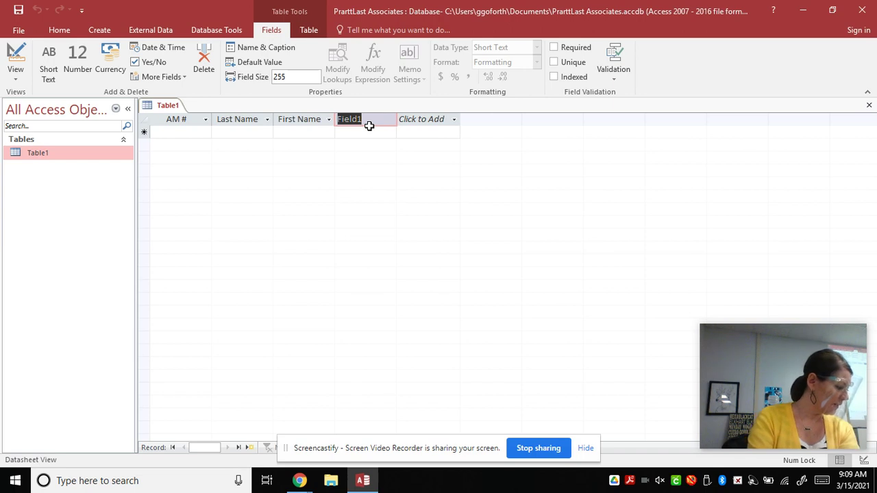
pyautogui.write('Street')
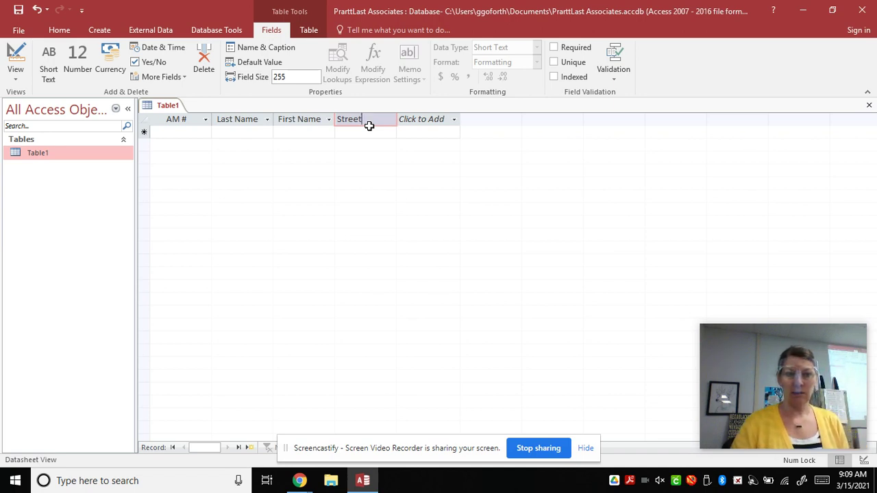
pyautogui.click(302, 76)
pyautogui.write('20')
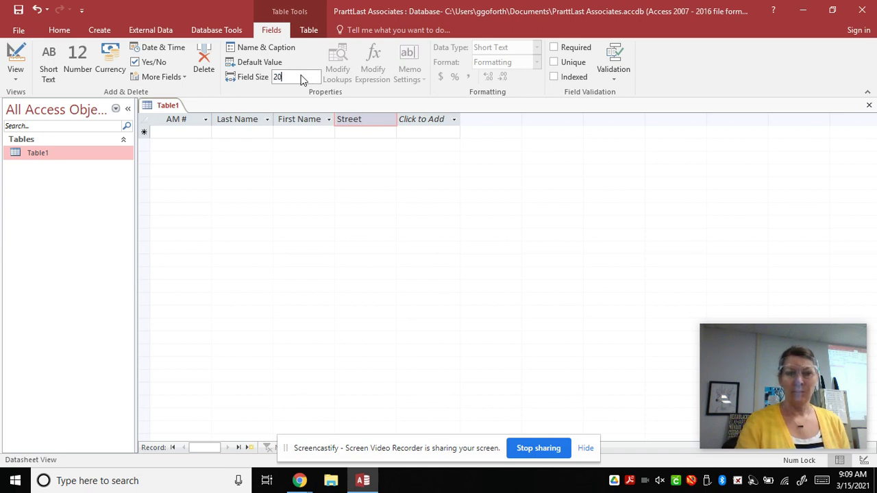
pyautogui.click(355, 135)
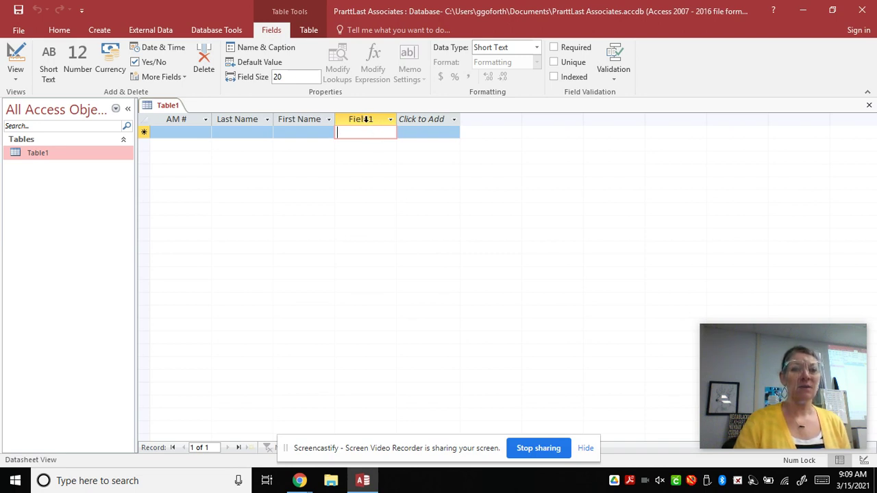
# Rename the field directly after First Name as Street.
pyautogui.click(353, 119)
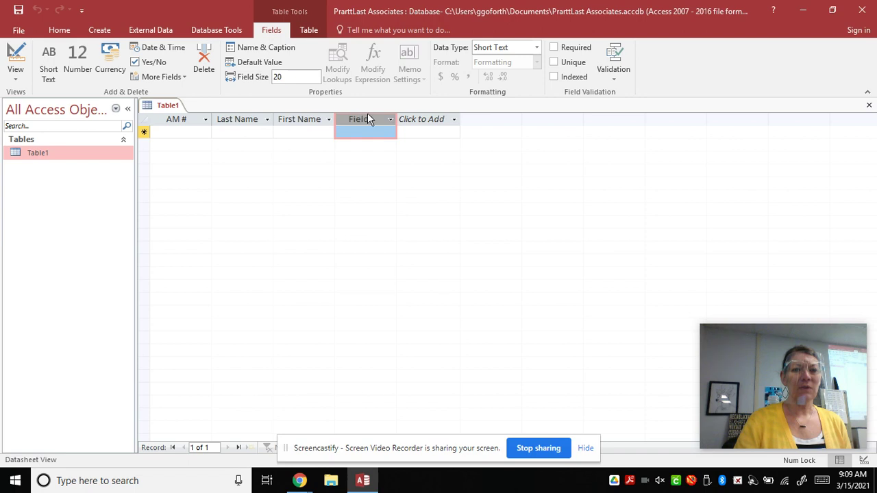
pyautogui.rightClick(368, 117)
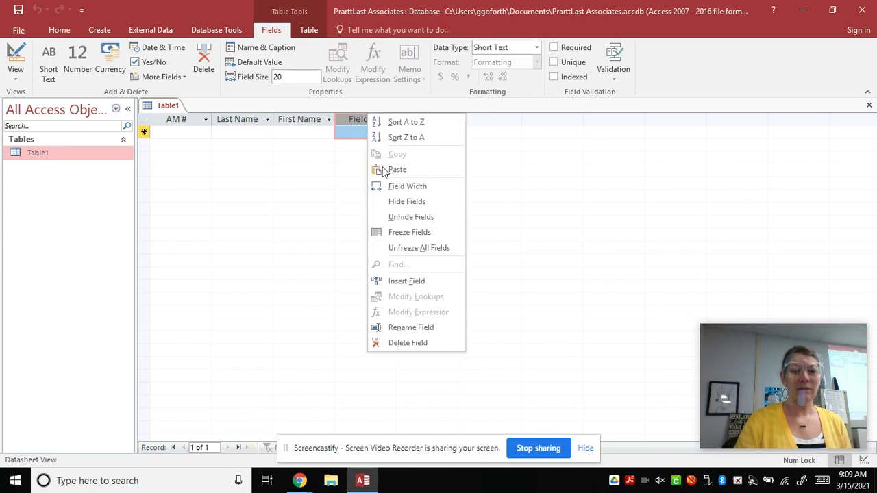
pyautogui.click(411, 331)
pyautogui.write('S')
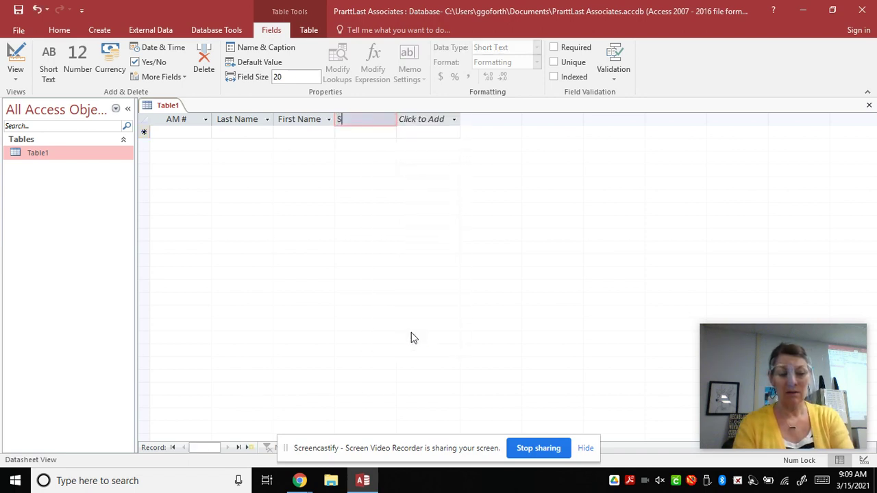
pyautogui.write('treet')
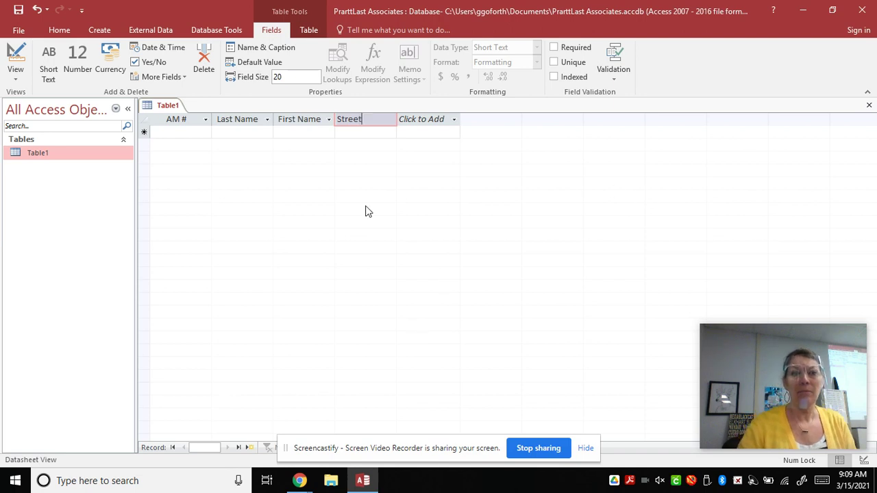
pyautogui.press('Return')
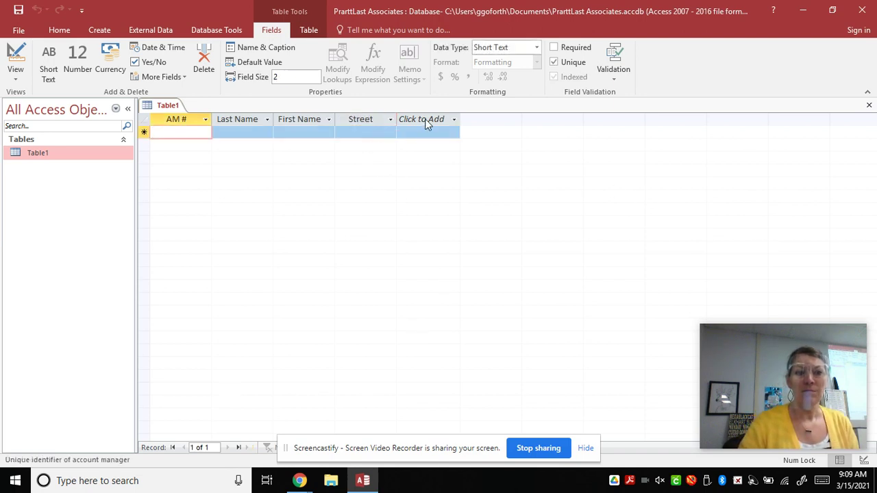
# Add a Short Text field directly after Street and name it City.
pyautogui.click(426, 121)
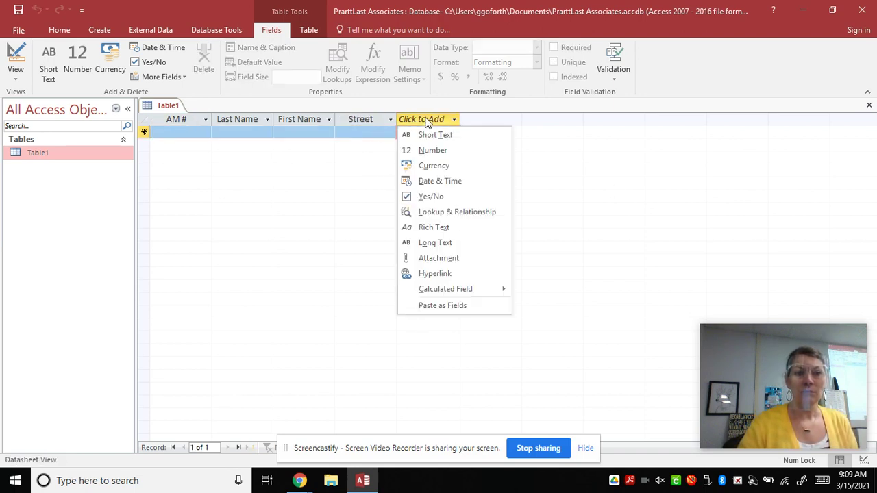
pyautogui.click(431, 135)
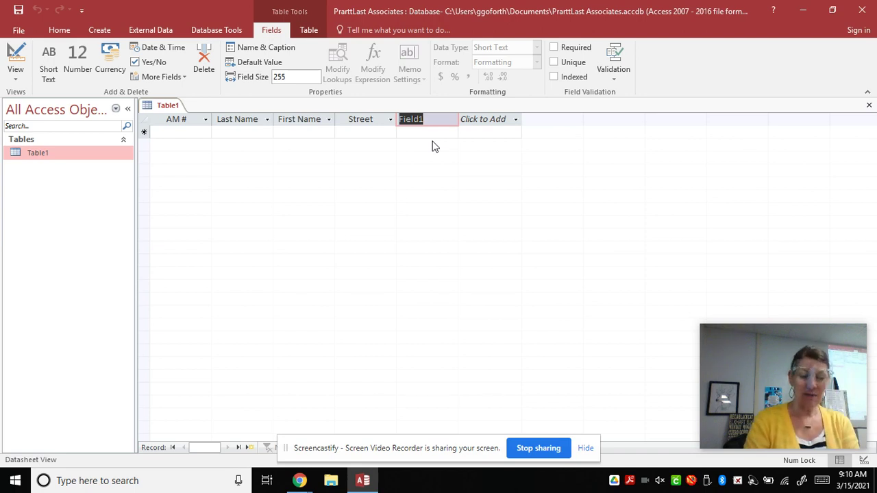
pyautogui.write('Cit')
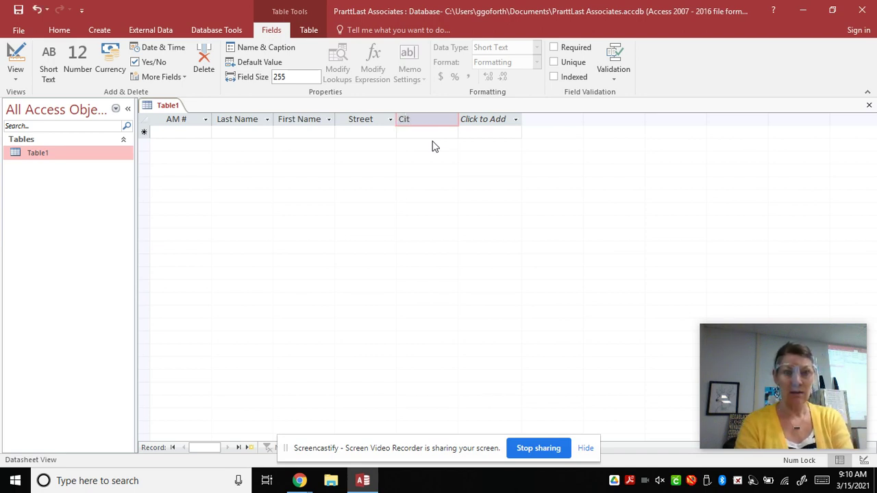
pyautogui.write('y')
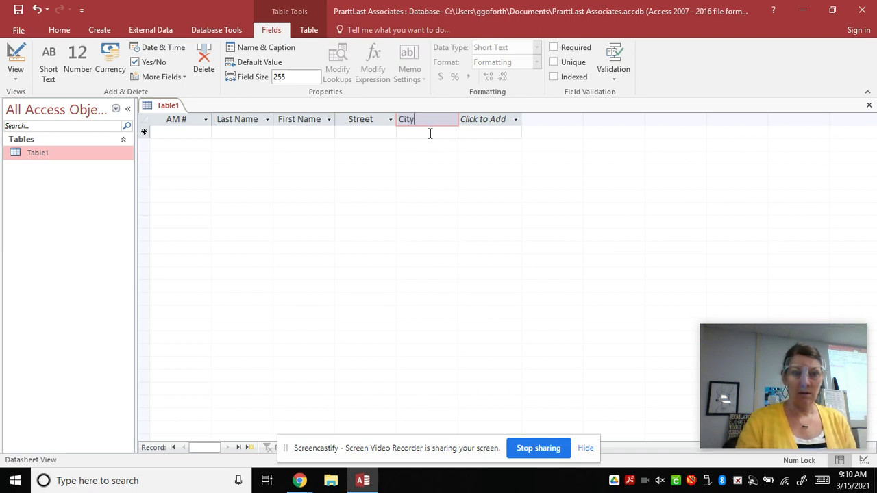
pyautogui.click(431, 131)
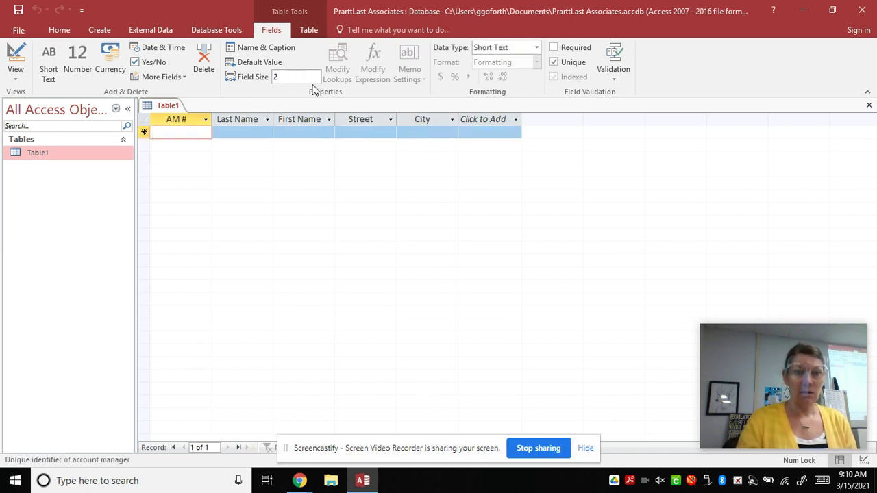
# Set the City field's size to 20.
pyautogui.click(426, 132)
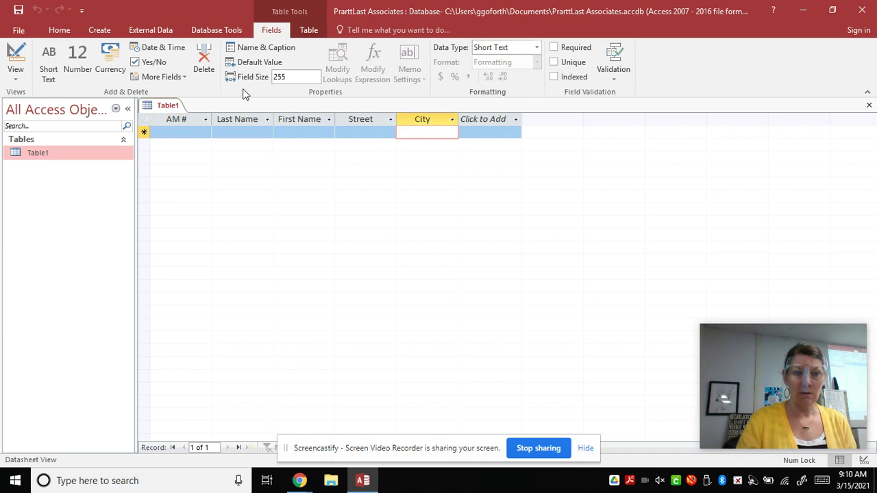
pyautogui.click(281, 79)
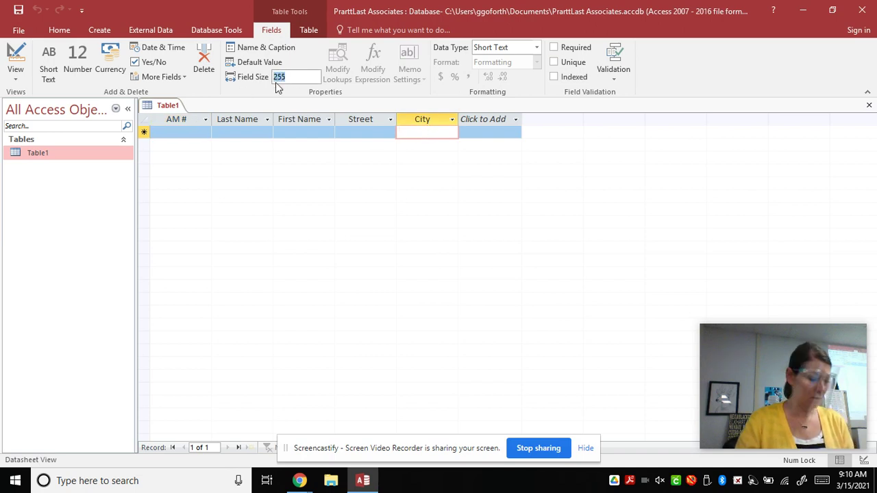
pyautogui.write('20')
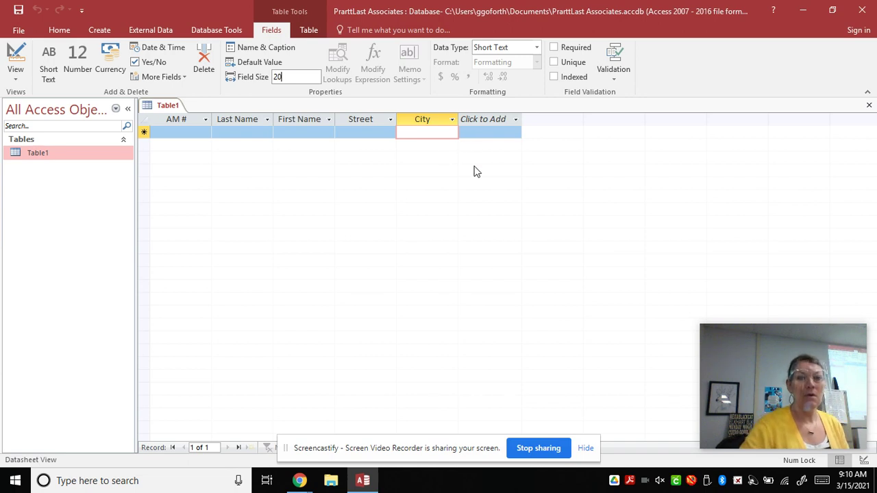
pyautogui.click(432, 134)
# Add a Short Text field directly after City and name it State.
pyautogui.click(496, 120)
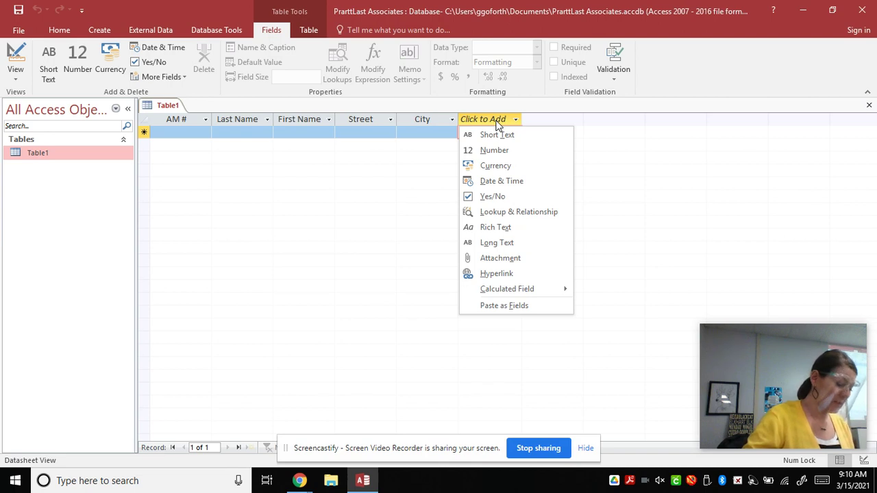
pyautogui.click(499, 139)
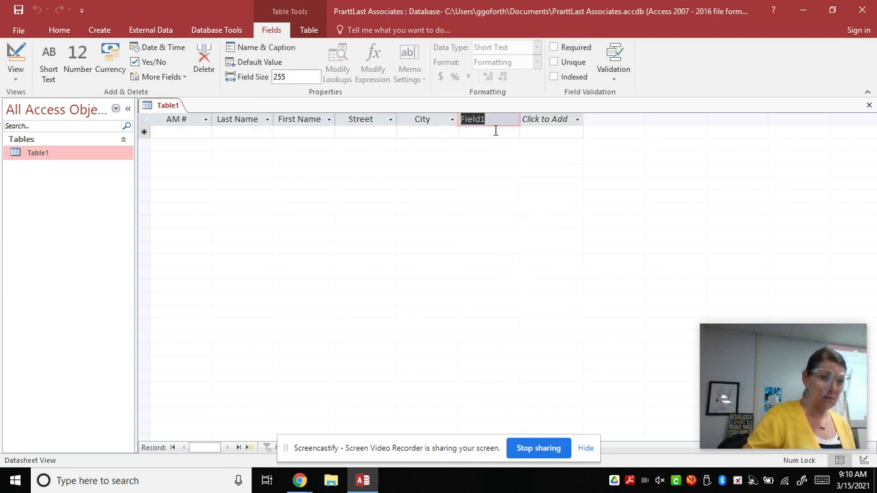
pyautogui.click(493, 118)
pyautogui.moveTo(493, 118); pyautogui.dragTo(459, 119)
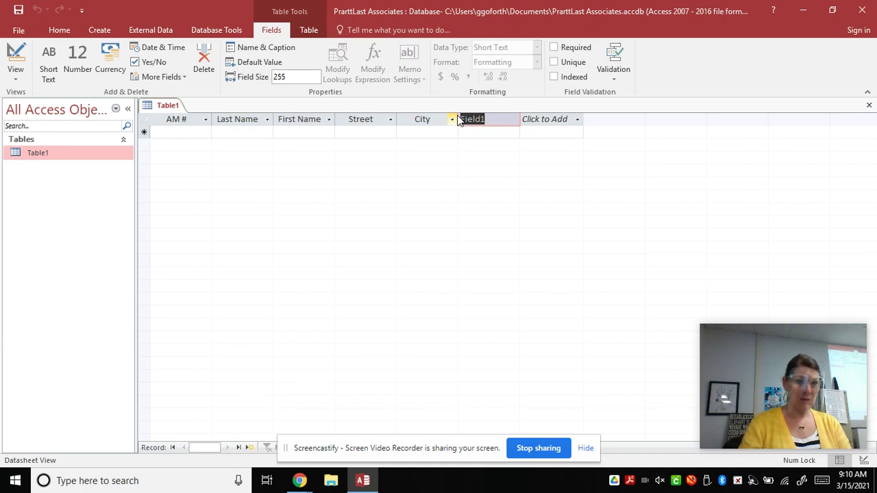
pyautogui.write('State')
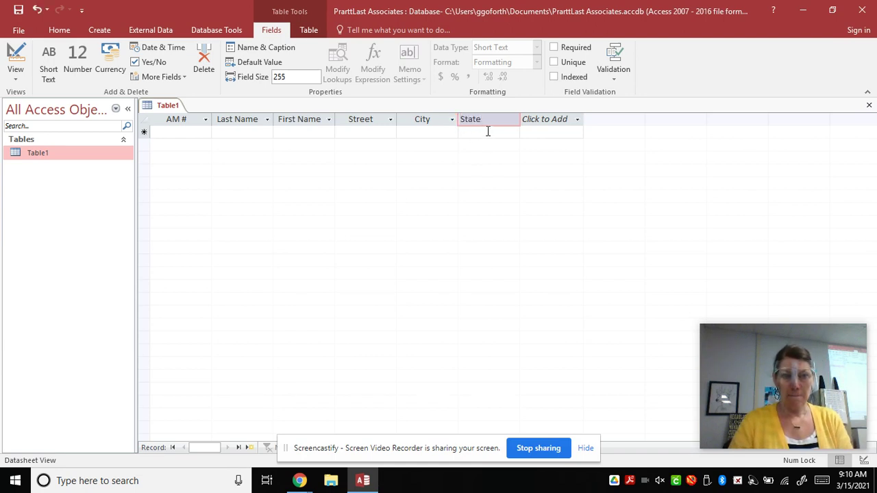
pyautogui.press('Return')
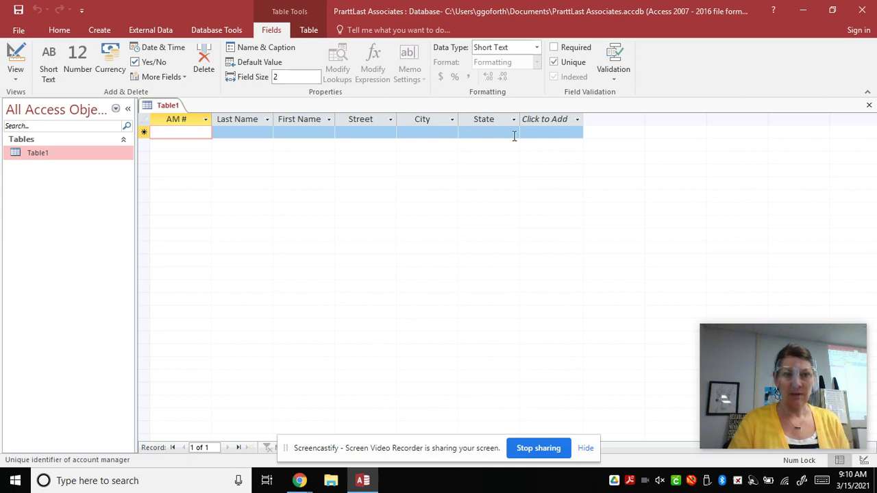
# Add a Short Text field directly after State and name it Postal Code.
pyautogui.click(549, 121)
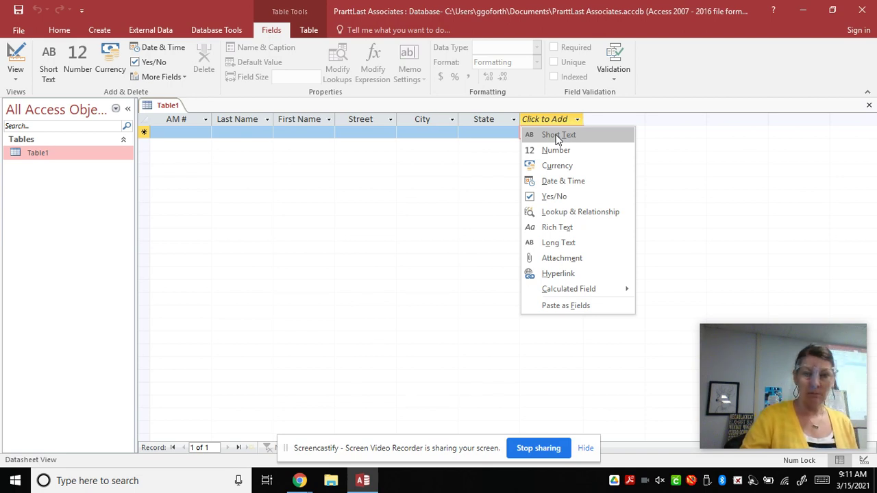
pyautogui.click(557, 136)
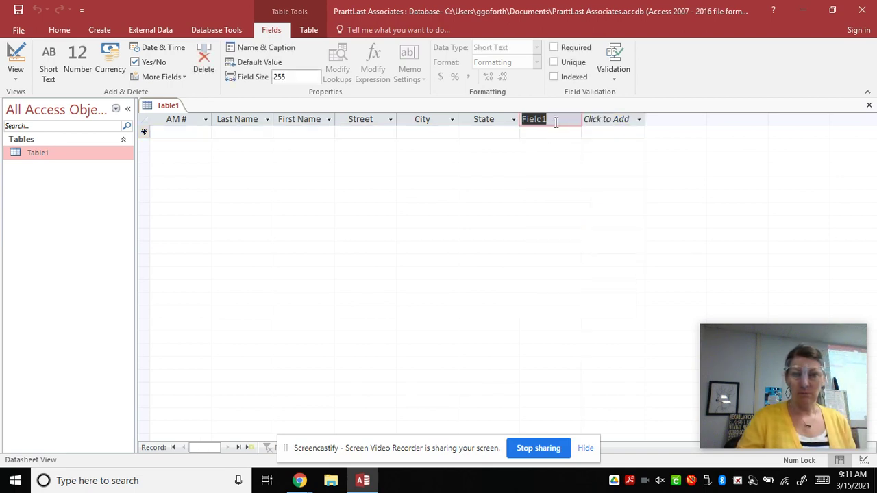
pyautogui.click(557, 122)
pyautogui.write('Pos')
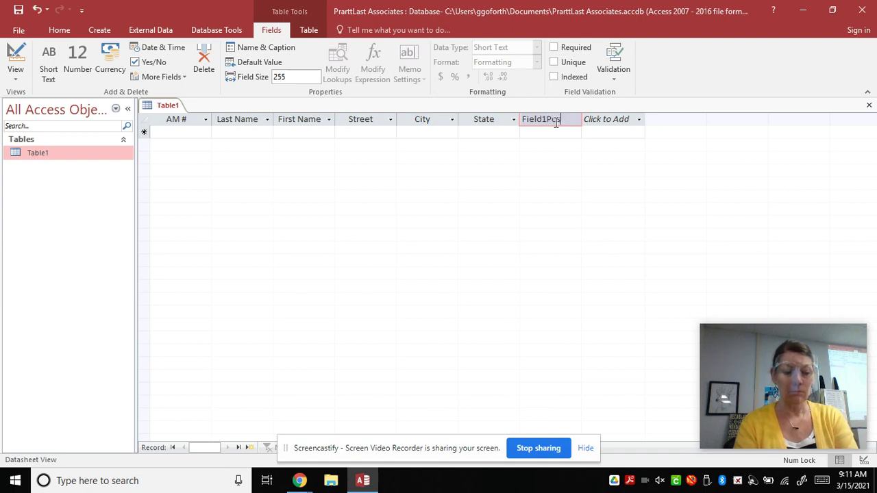
pyautogui.write('tal')
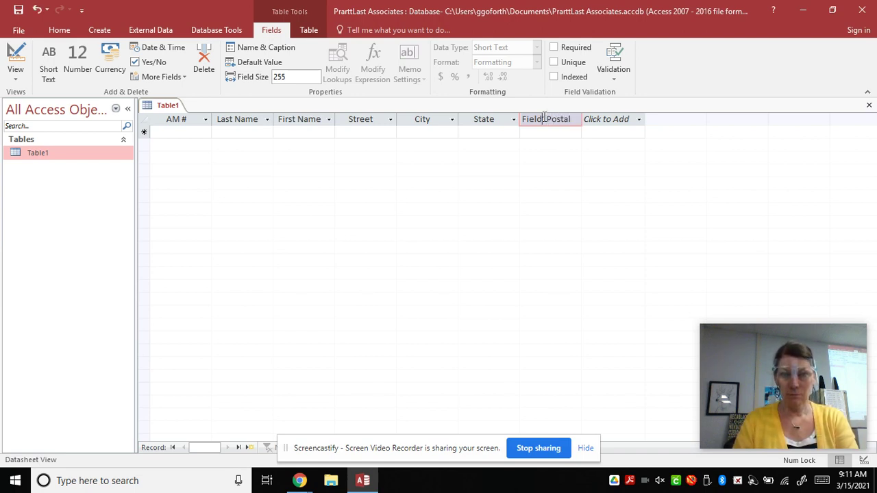
pyautogui.moveTo(544, 118); pyautogui.dragTo(520, 119)
pyautogui.press('BackSpace')
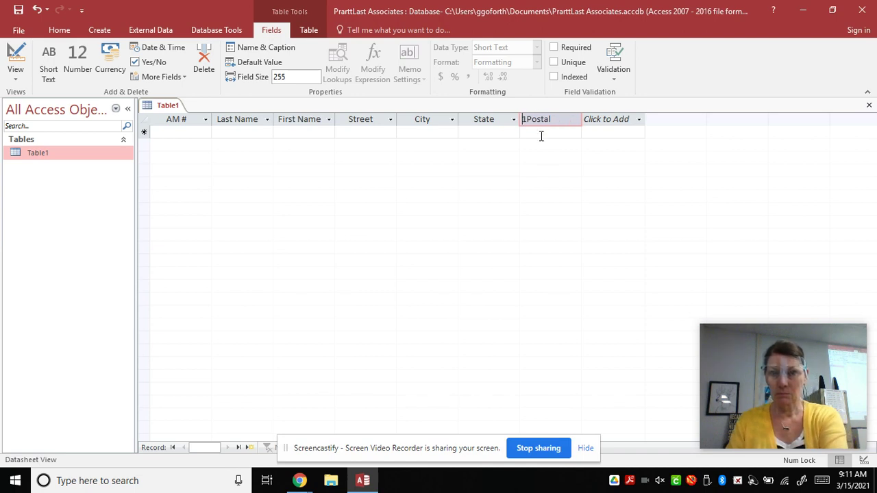
pyautogui.press('Delete')
pyautogui.click(552, 119)
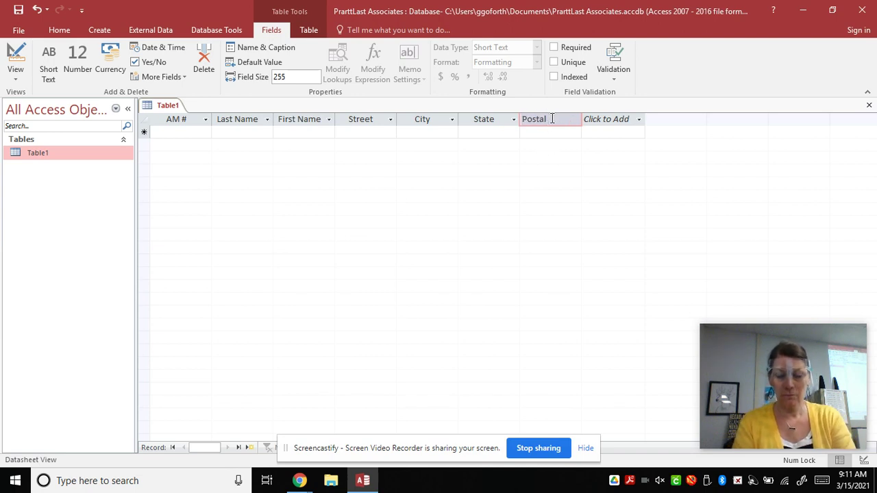
pyautogui.write('Code')
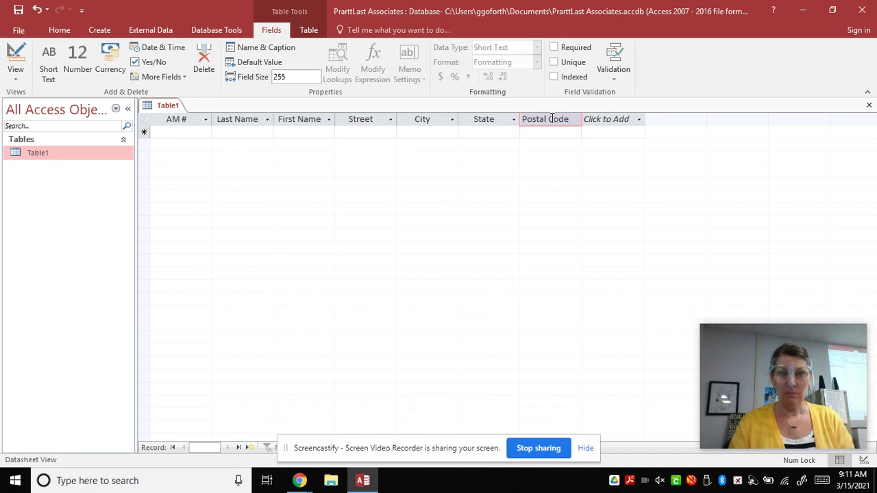
pyautogui.click(557, 133)
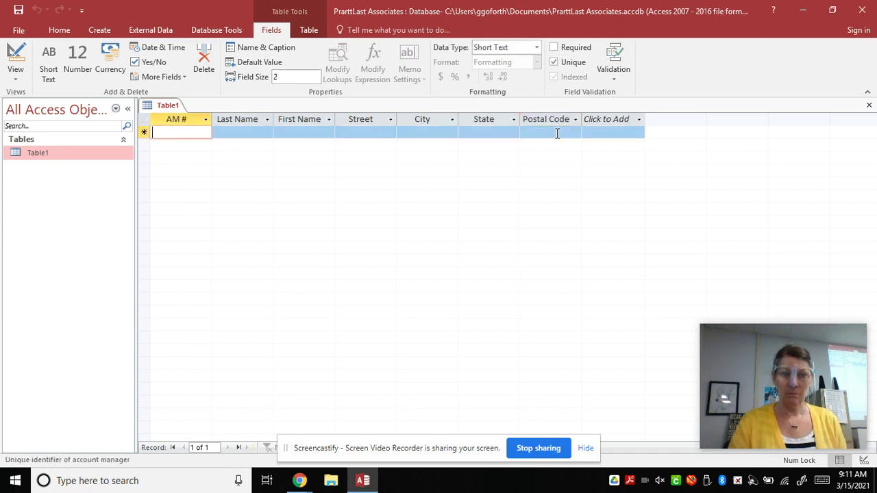
# Open the Postal Code field's size for editing.
pyautogui.click(557, 133)
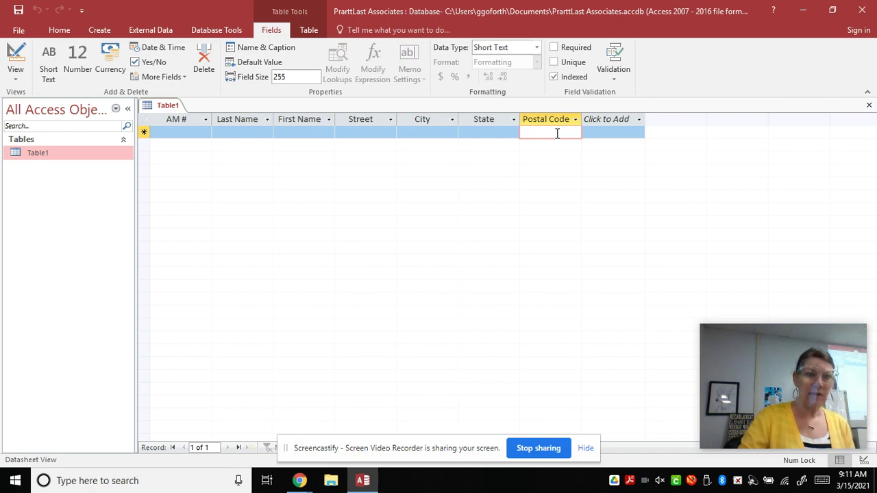
pyautogui.click(289, 75)
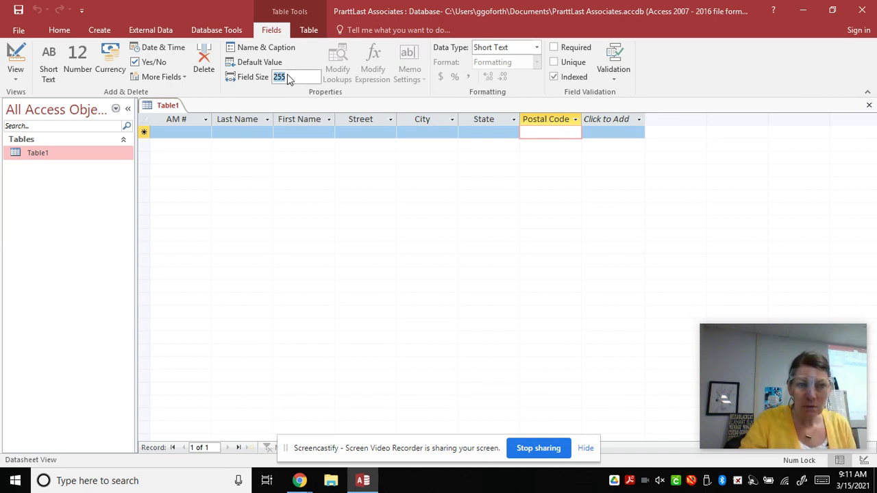
pyautogui.click(559, 133)
# Add a Date & Time field directly after Postal Code and name it Start Date.
pyautogui.click(616, 120)
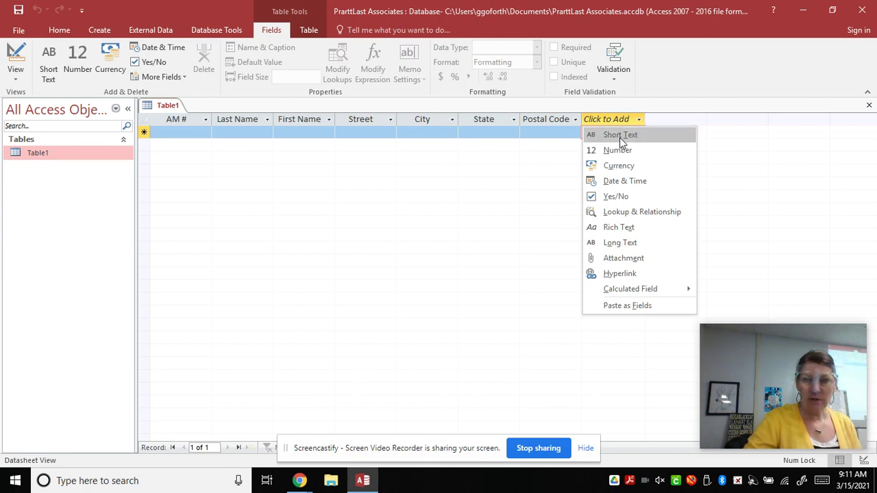
pyautogui.click(622, 181)
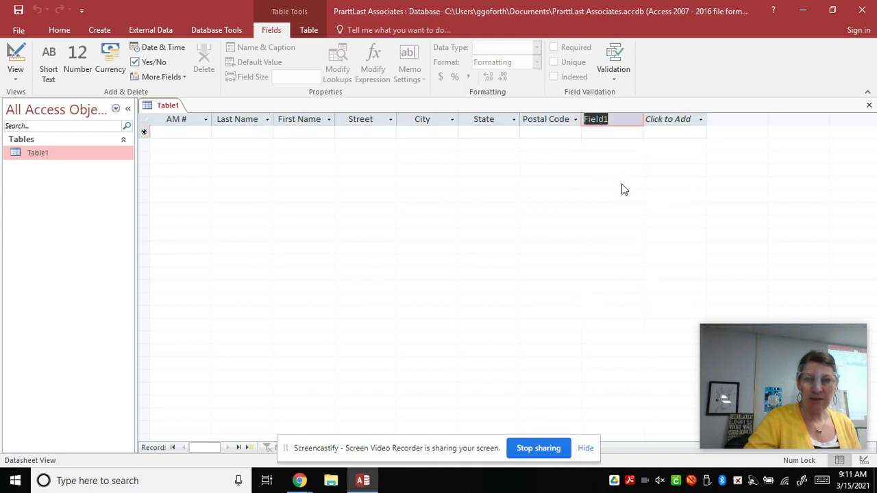
pyautogui.click(617, 121)
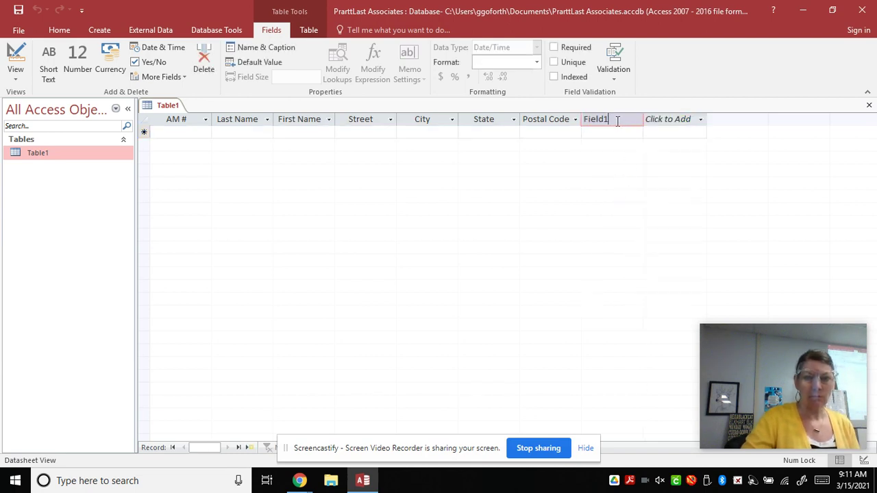
pyautogui.write('Start')
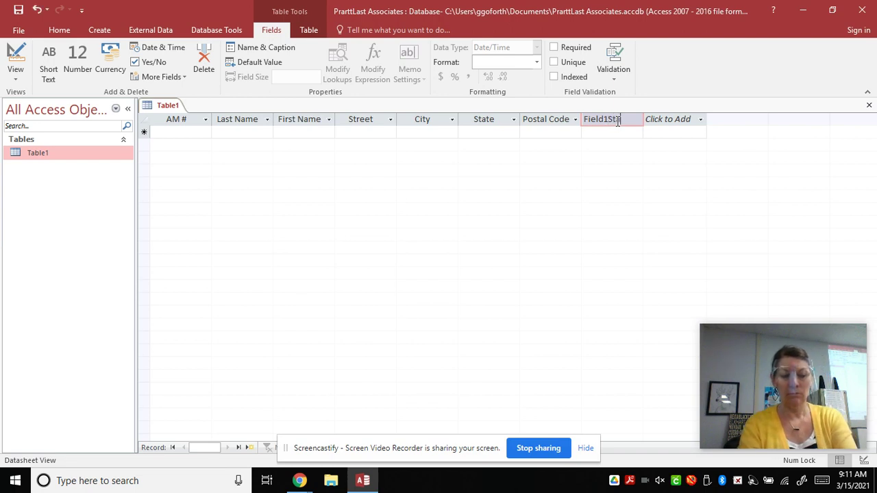
pyautogui.press('BackSpace')
pyautogui.press('BackSpace')
pyautogui.press('BackSpace')
pyautogui.press('BackSpace')
pyautogui.press('BackSpace')
pyautogui.press('BackSpace')
pyautogui.press('BackSpace')
pyautogui.press('BackSpace')
pyautogui.press('BackSpace')
pyautogui.press('BackSpace')
pyautogui.press('BackSpace')
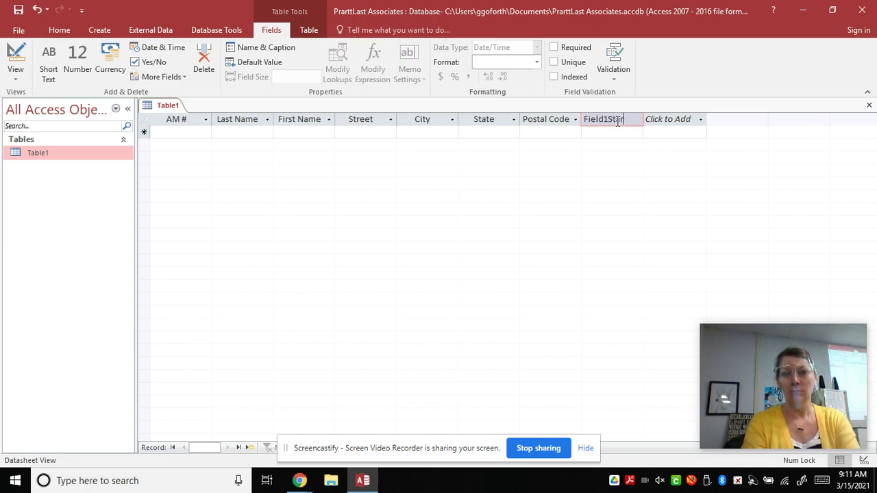
pyautogui.write('Sta')
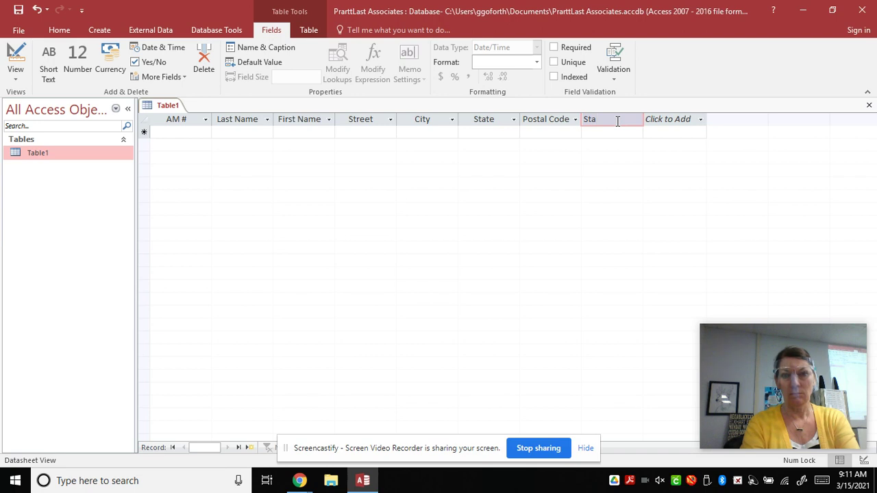
pyautogui.write('rt')
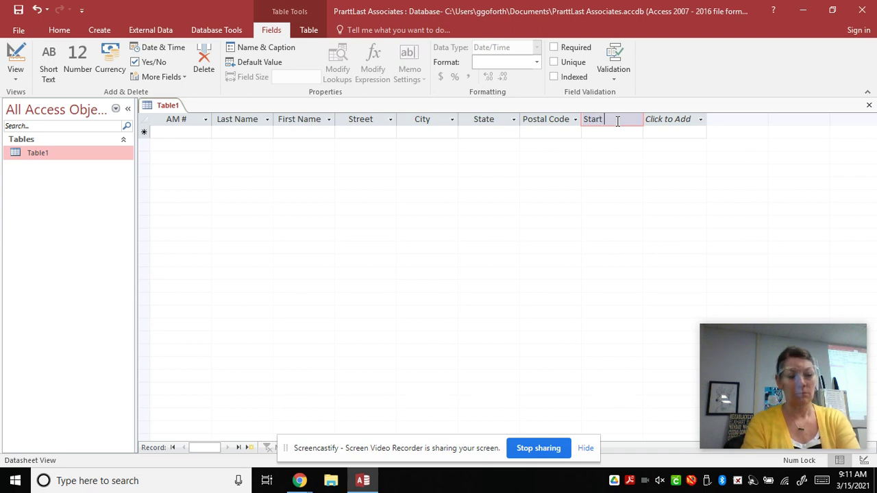
pyautogui.write(' Date')
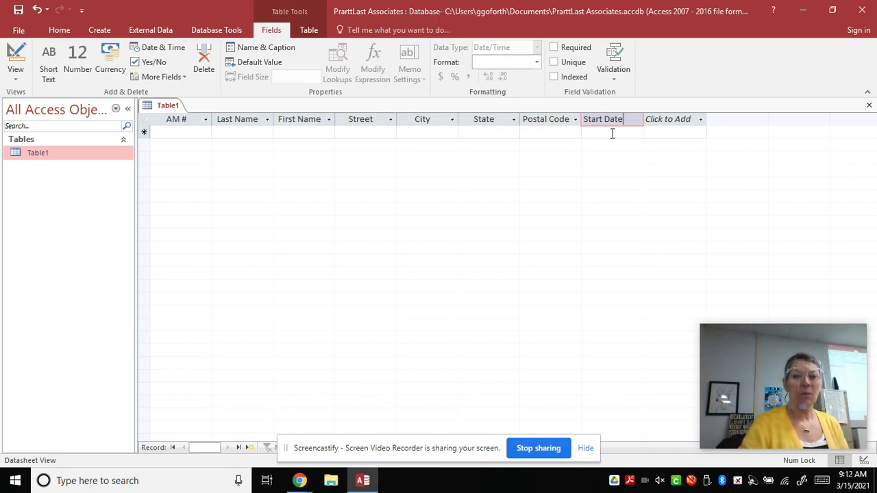
pyautogui.click(612, 134)
pyautogui.click(613, 134)
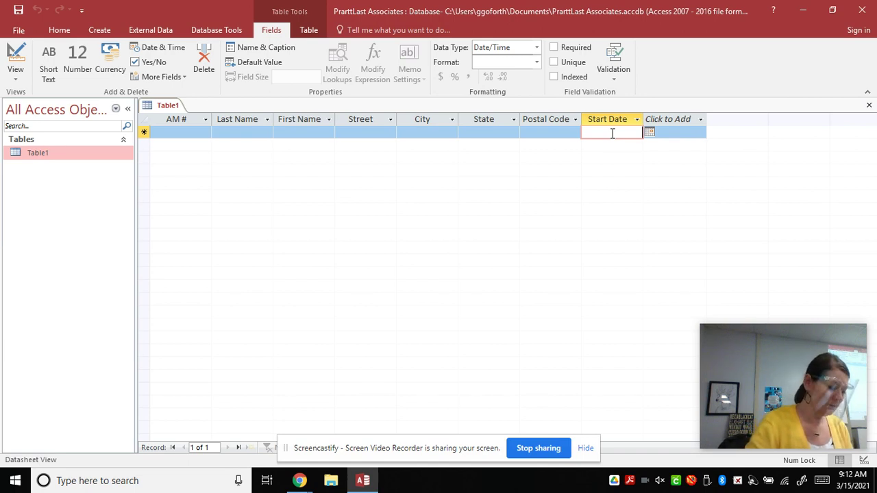
# Add a Currency field directly after Start Date and name it Salary.
pyautogui.click(688, 118)
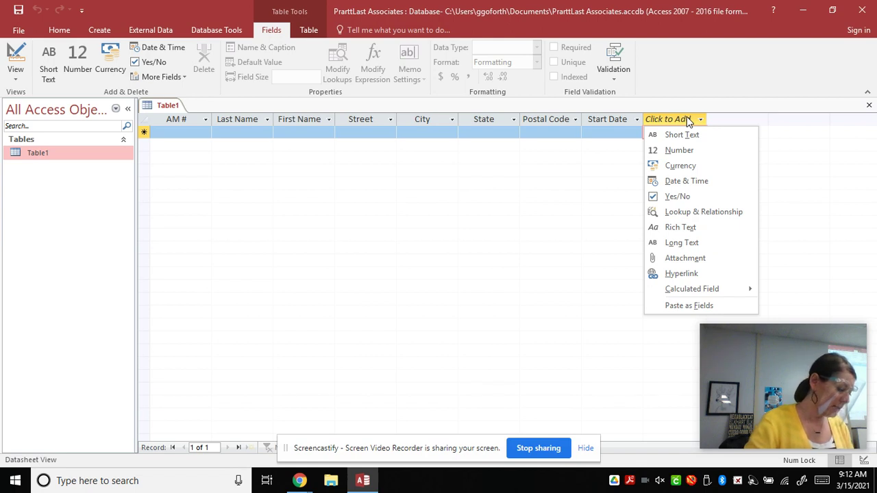
pyautogui.click(676, 165)
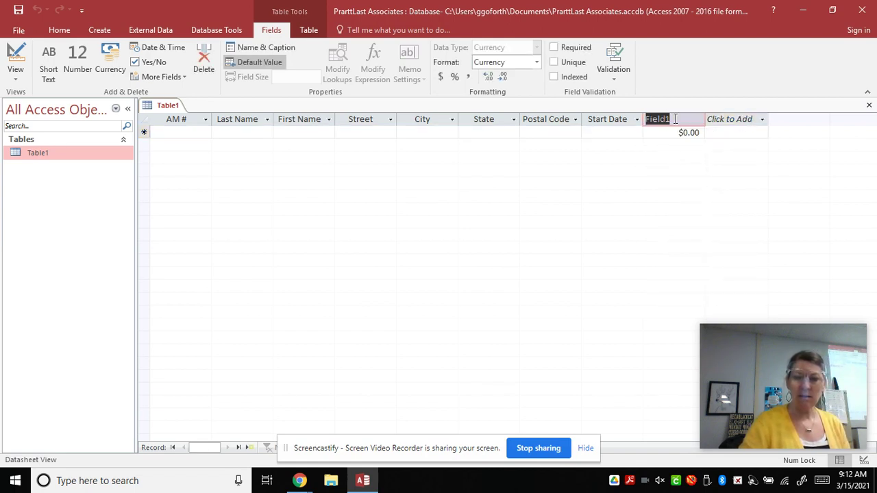
pyautogui.click(676, 119)
pyautogui.press('BackSpace')
pyautogui.press('BackSpace')
pyautogui.press('BackSpace')
pyautogui.press('BackSpace')
pyautogui.press('BackSpace')
pyautogui.press('BackSpace')
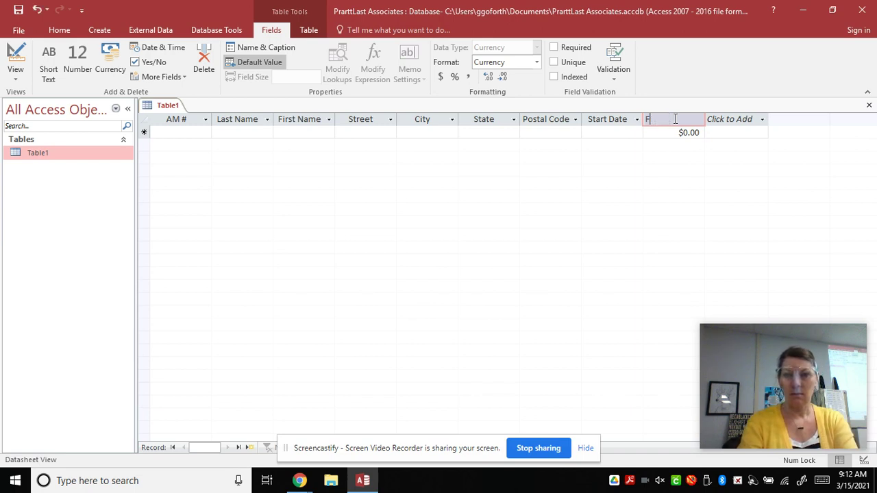
pyautogui.write('Salary')
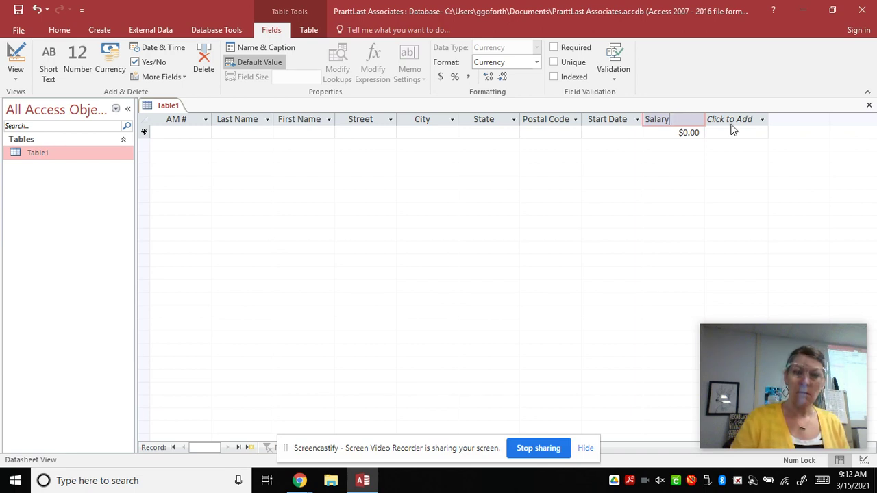
pyautogui.click(665, 135)
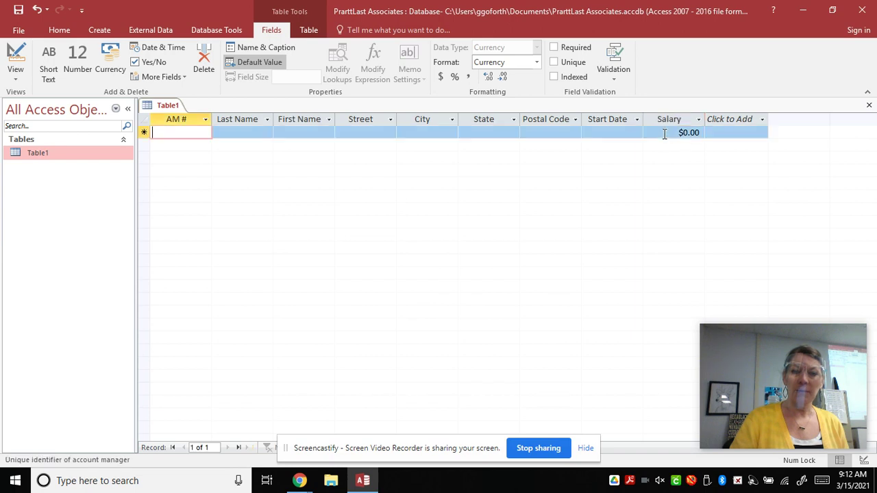
# Add a Number field directly after Salary and name it Bonus Rate.
pyautogui.click(734, 122)
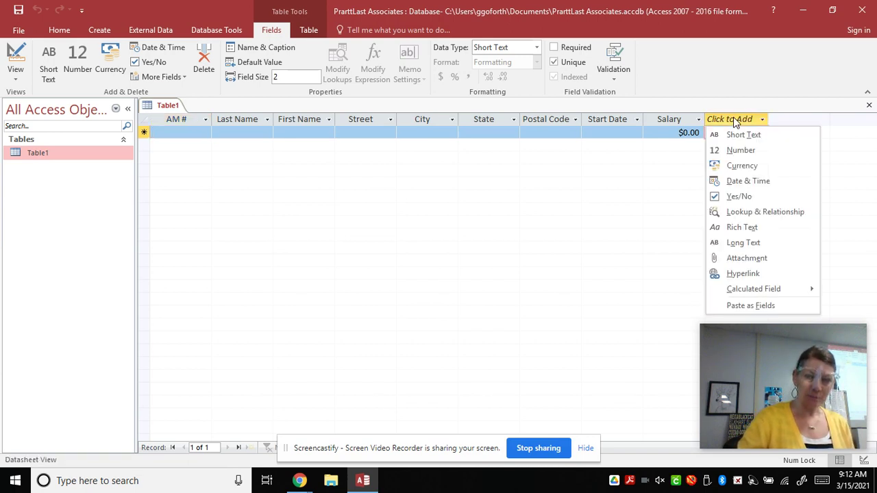
pyautogui.click(744, 151)
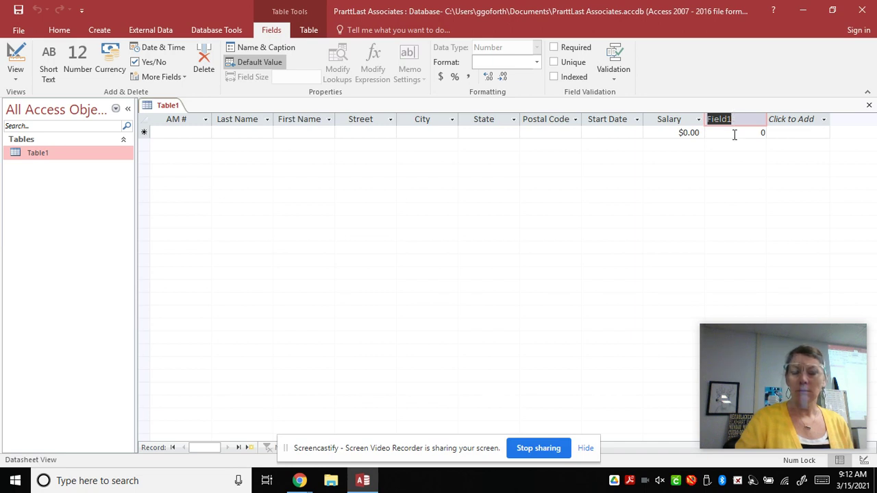
pyautogui.write('B')
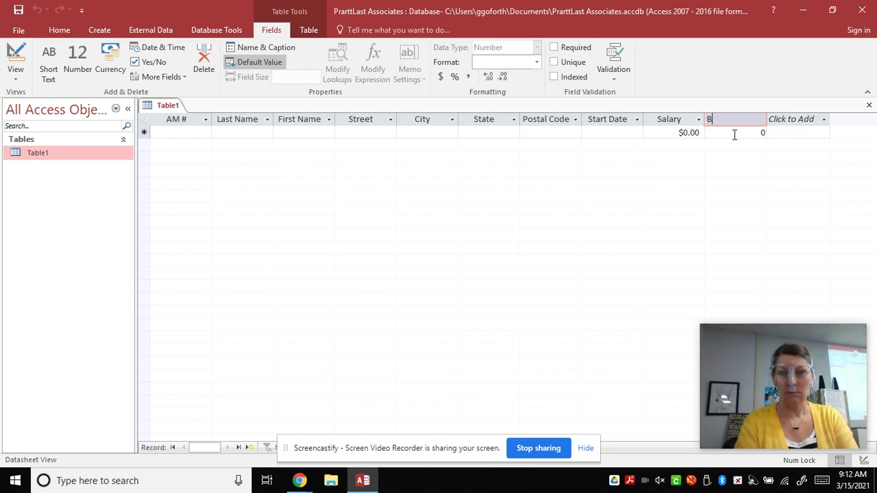
pyautogui.write('onu')
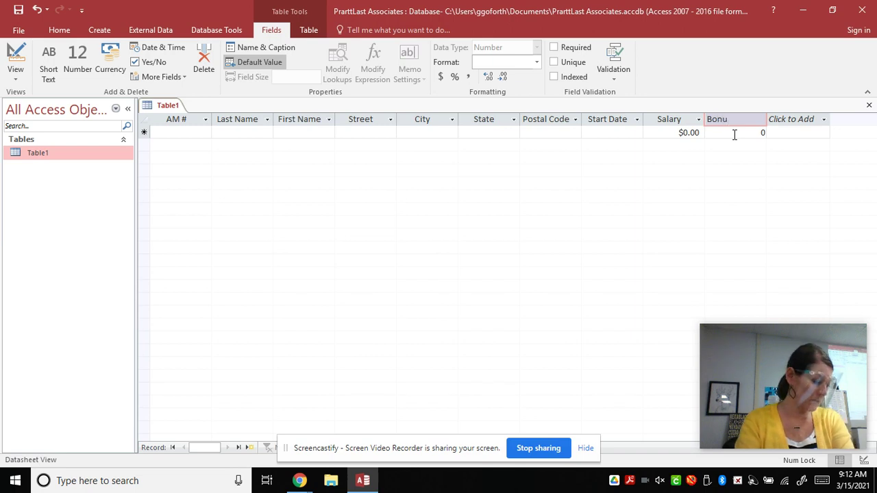
pyautogui.write('s Rate')
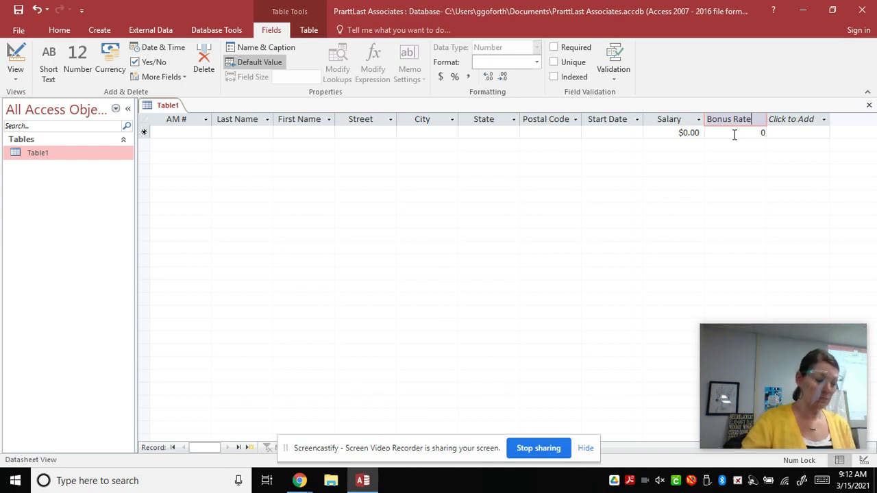
pyautogui.press('Return')
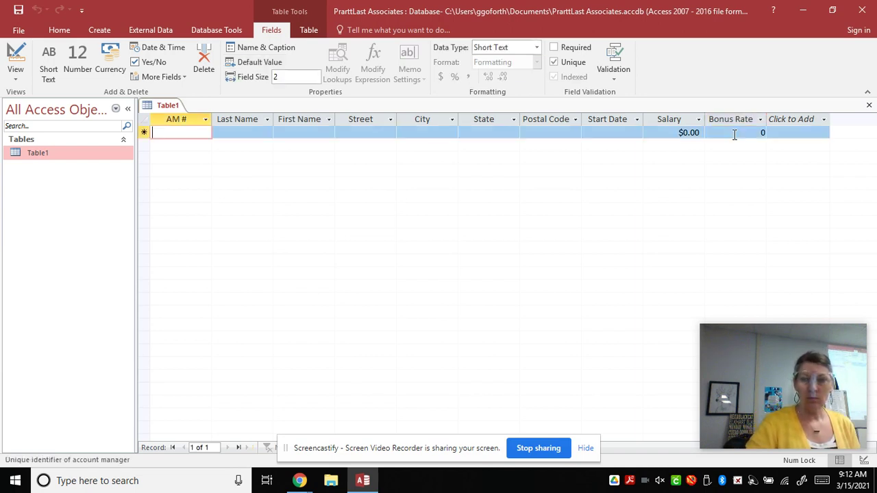
# Set the AM # field's size to 1, then select the Salary field's value in the new record.
pyautogui.click(285, 76)
pyautogui.write('1')
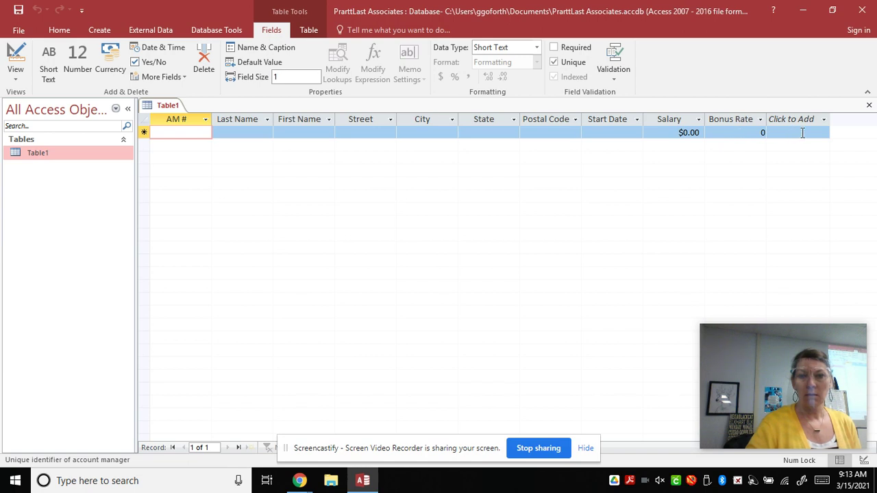
pyautogui.click(742, 135)
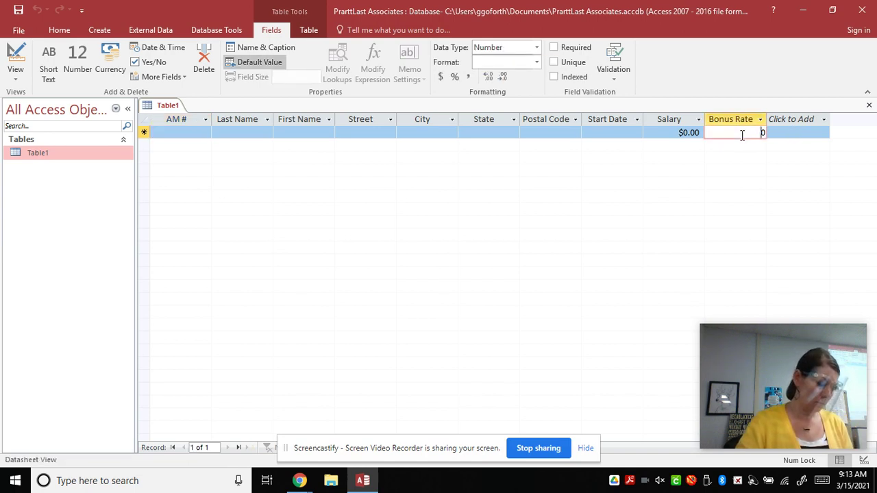
pyautogui.click(694, 133)
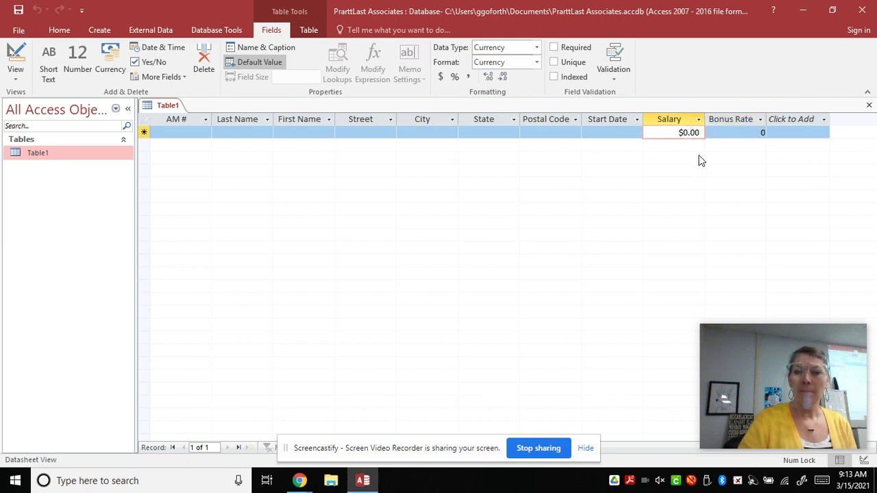